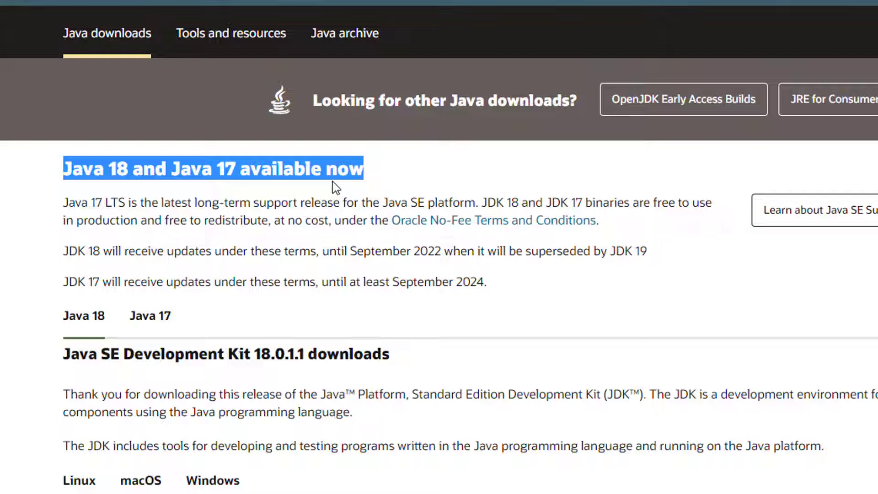
- Download the Windows x64 Installer (jdk-18_windows-x64_bin.exe) of Java SE Development Kit 18.0.1.1
scroll(334, 177, down, 5)
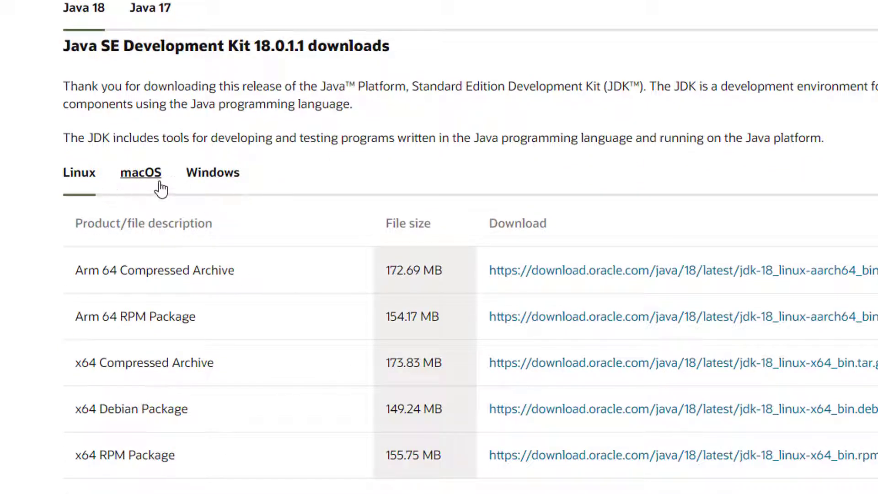
click(214, 188)
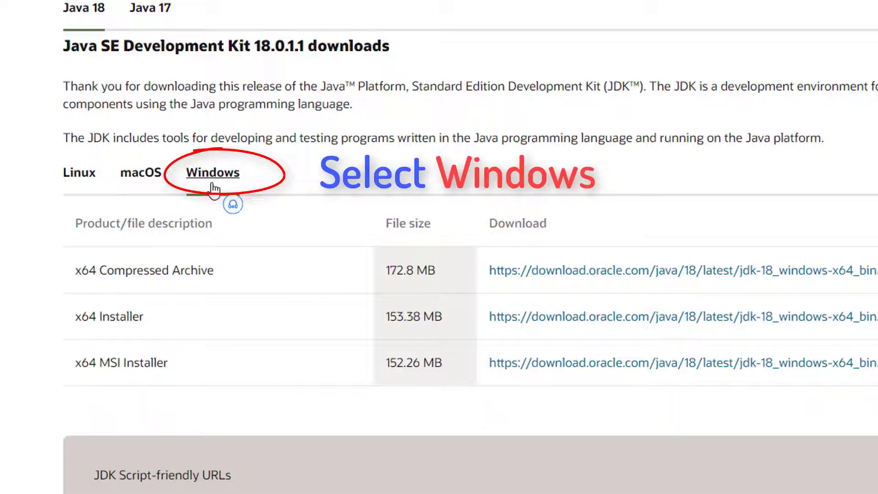
scroll(275, 230, down, 2)
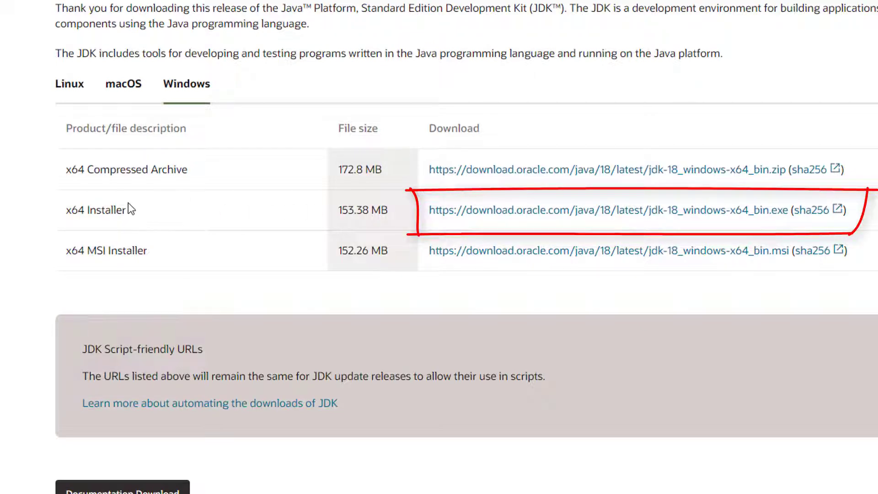
click(481, 213)
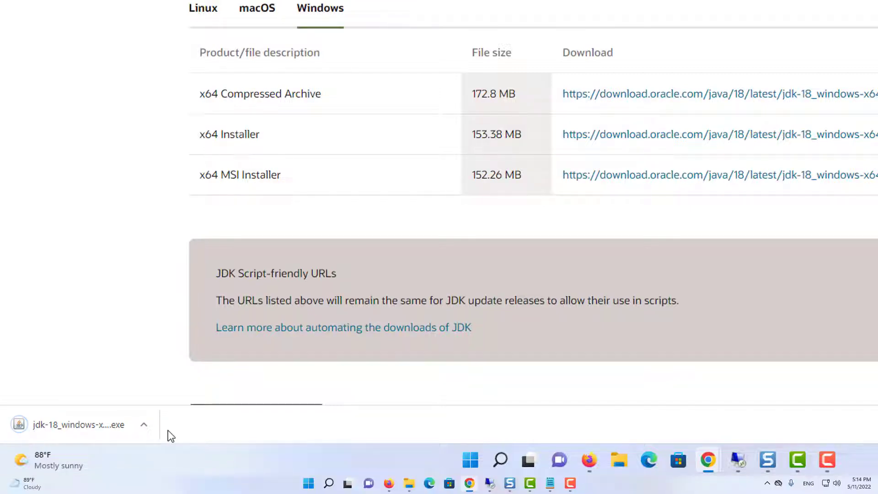
- Run the downloaded JDK installer and install it to the default folder C:\Program Files\Java\jdk-18.0.1.1\, closing the wizard when finished
click(111, 429)
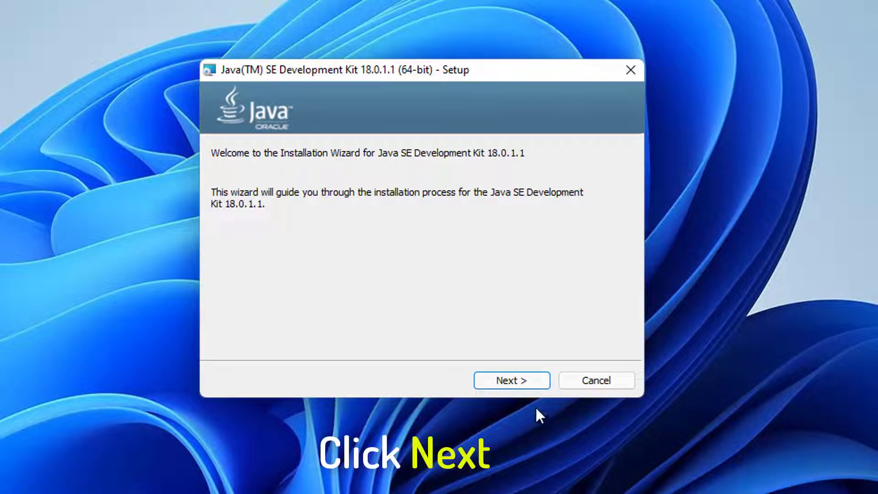
click(513, 388)
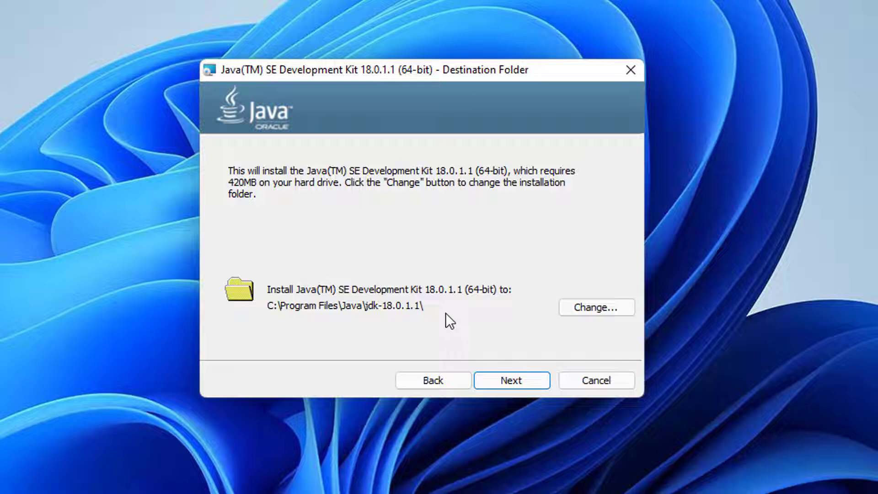
click(578, 311)
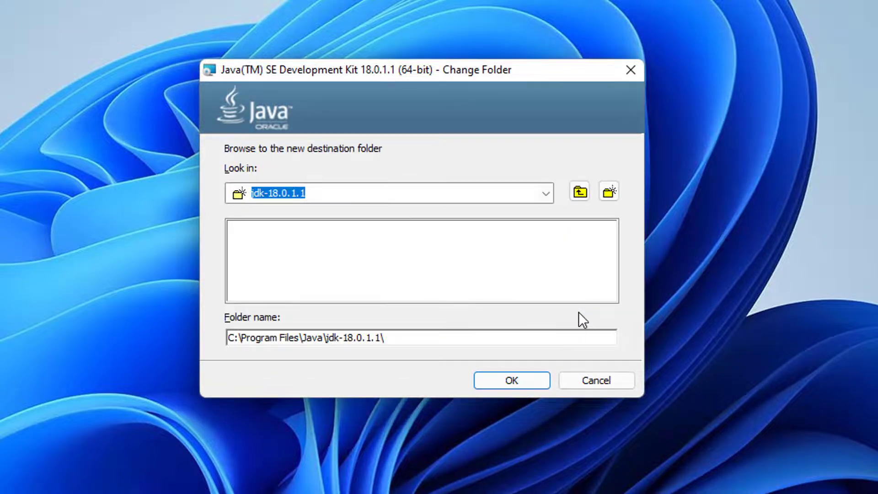
click(606, 383)
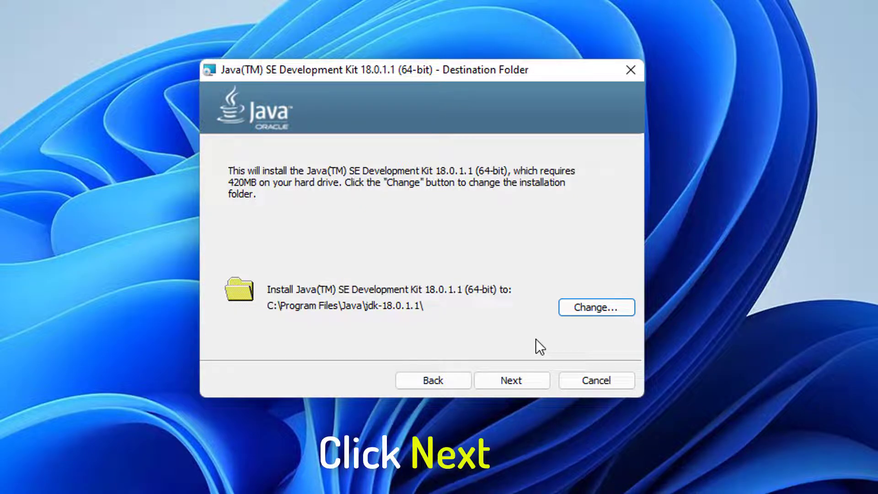
click(528, 380)
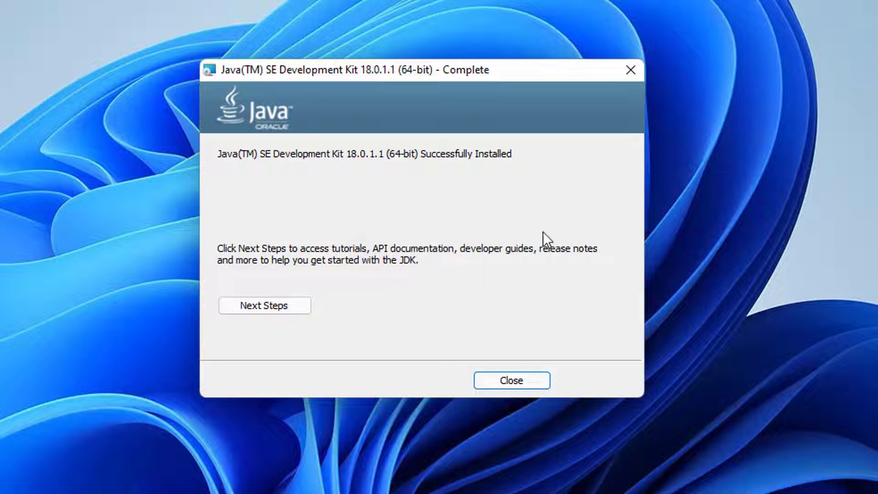
click(529, 381)
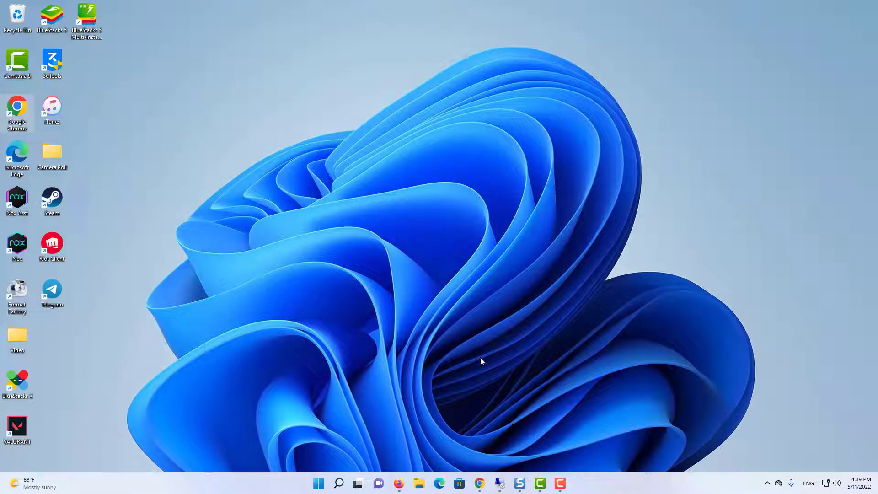
- Look at the installed JDK files in C:\Program Files\Java\jdk-18.0.1.1 in File Explorer, and minimize the window
click(424, 484)
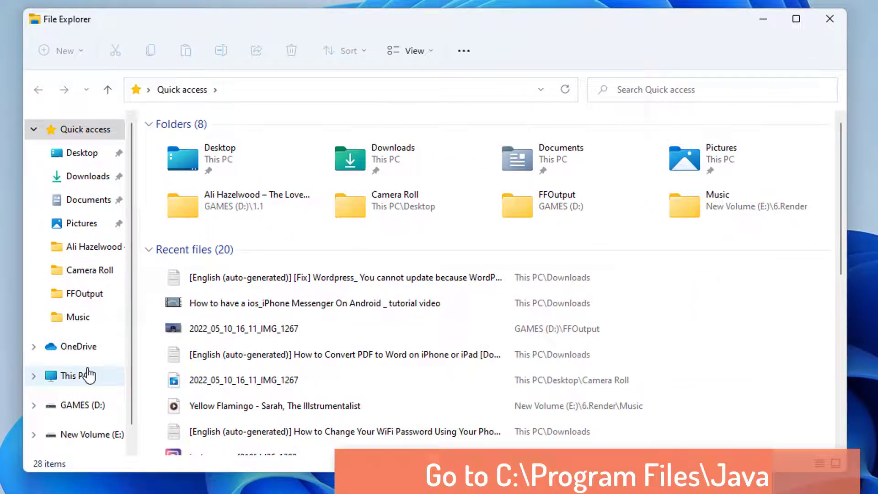
click(177, 364)
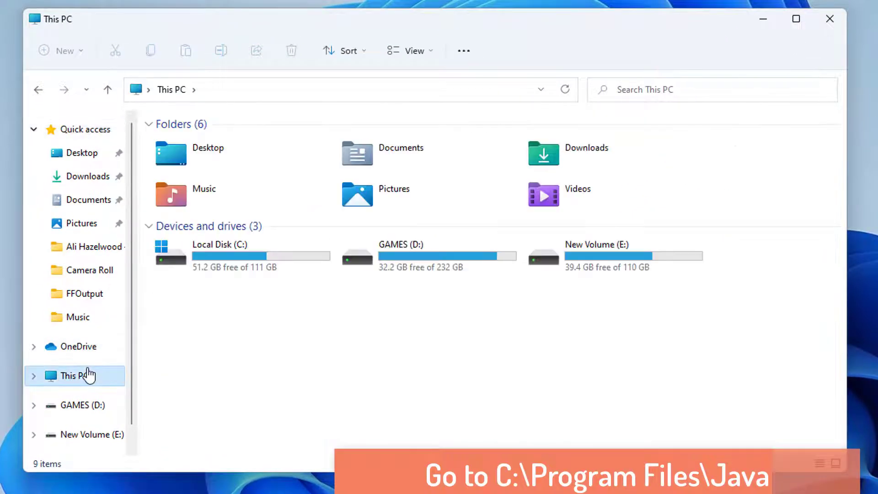
double_click(276, 270)
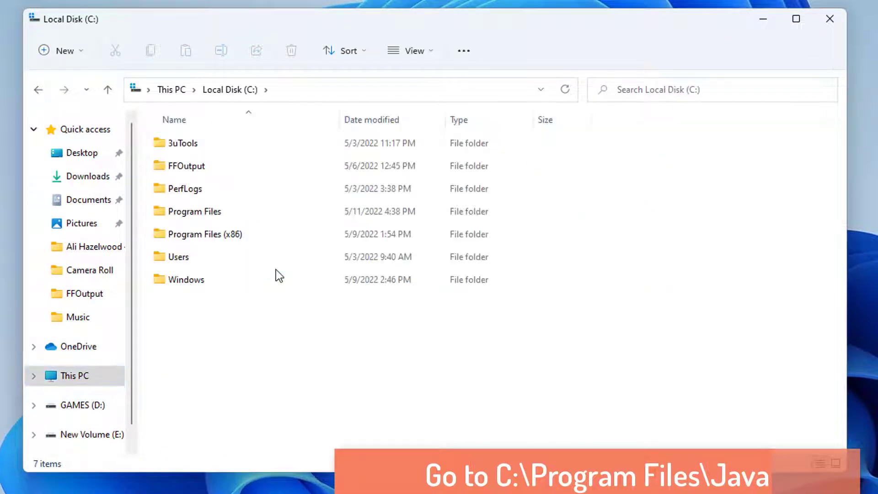
double_click(236, 216)
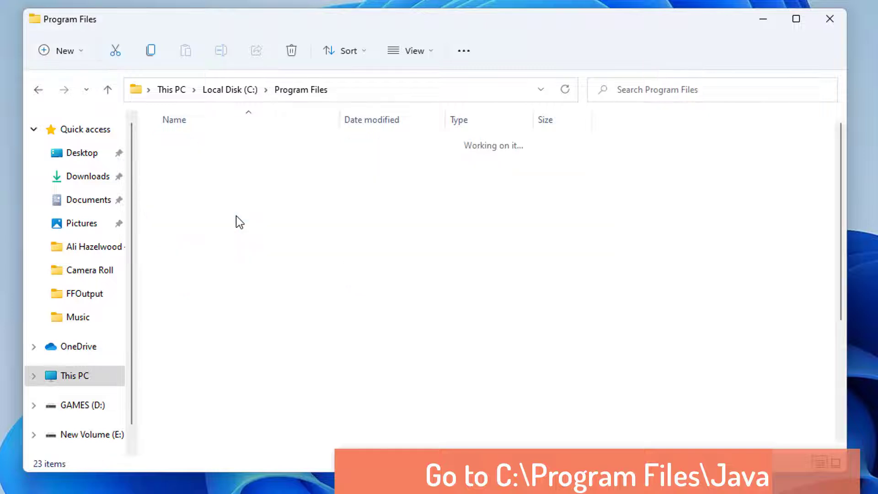
click(191, 326)
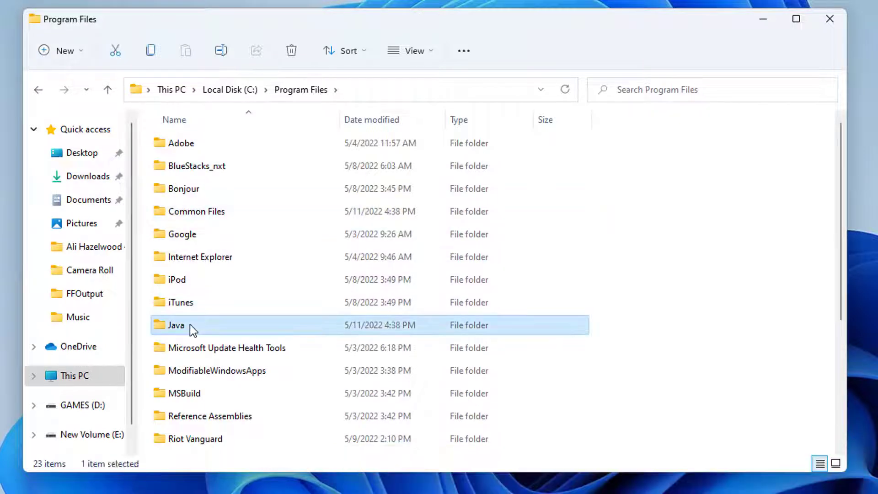
double_click(191, 326)
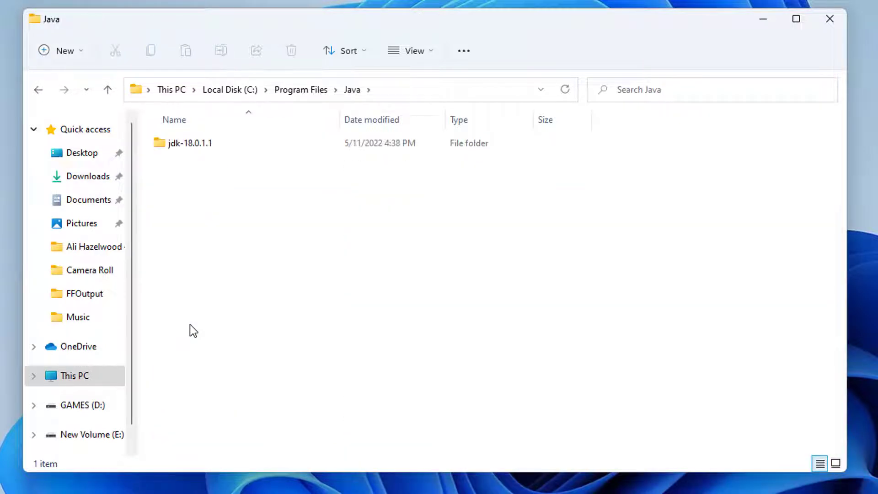
double_click(196, 144)
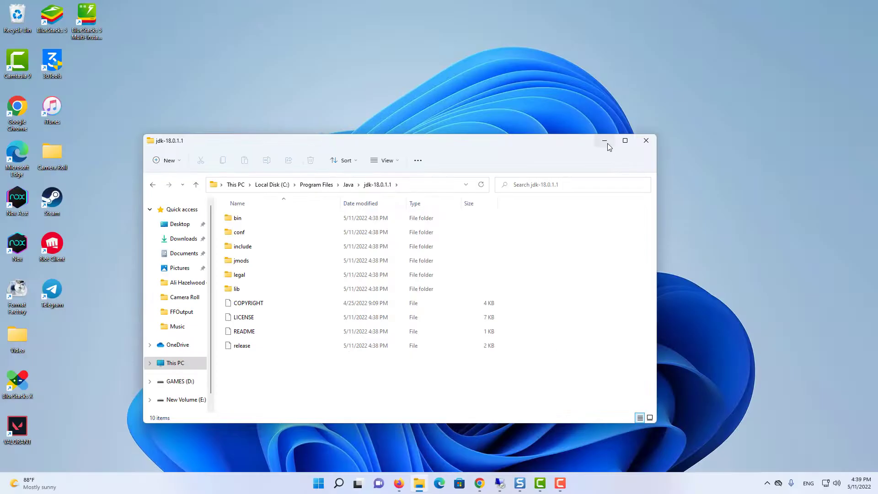
click(762, 18)
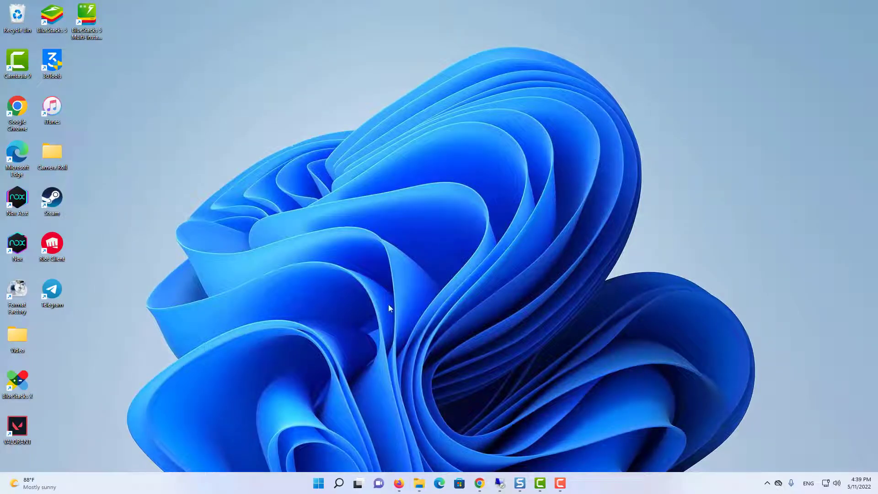
- Search Windows for "edit enviro" and open the account's environment variables editor
click(319, 485)
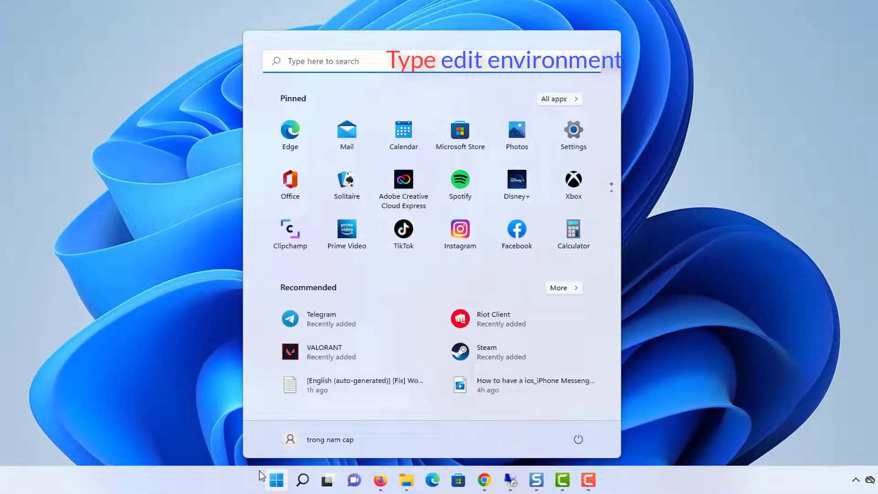
text(ed)
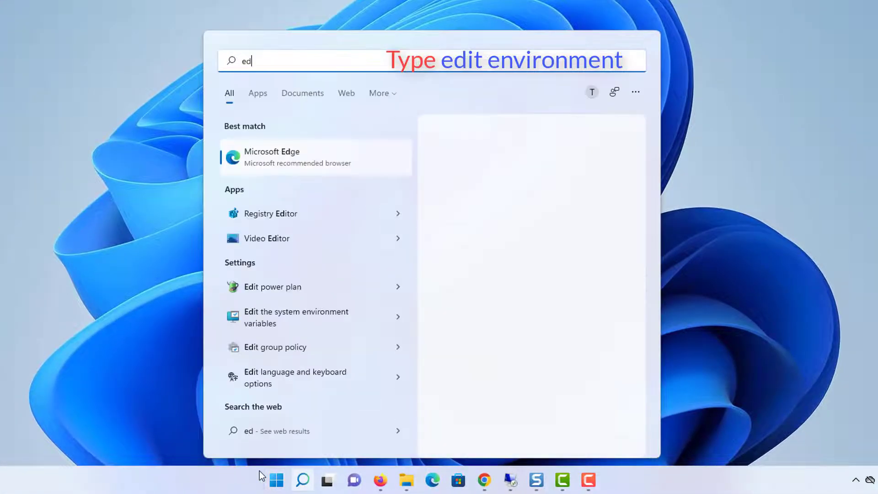
text(it enviro)
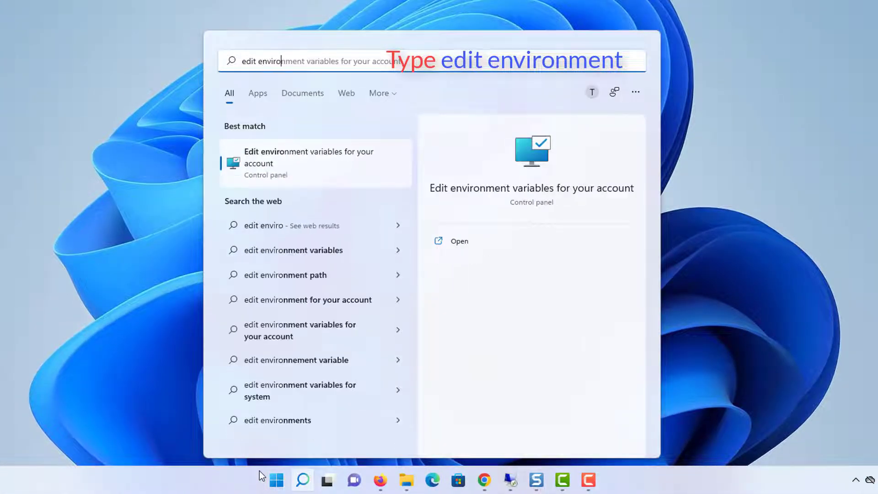
click(315, 166)
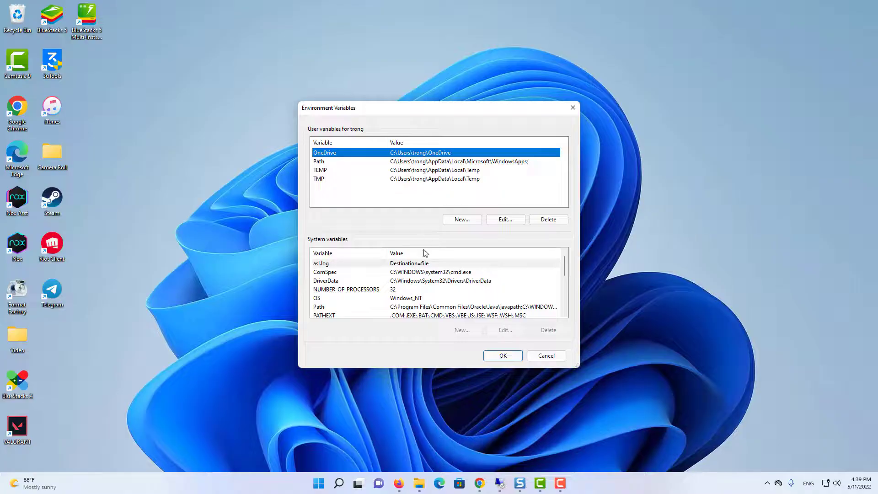
- Search Windows for "control panel" and open Control Panel
click(339, 485)
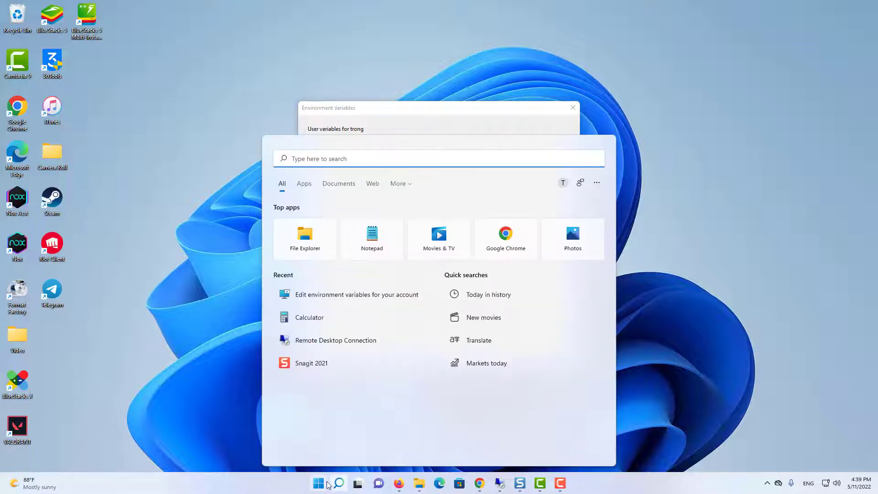
text(control )
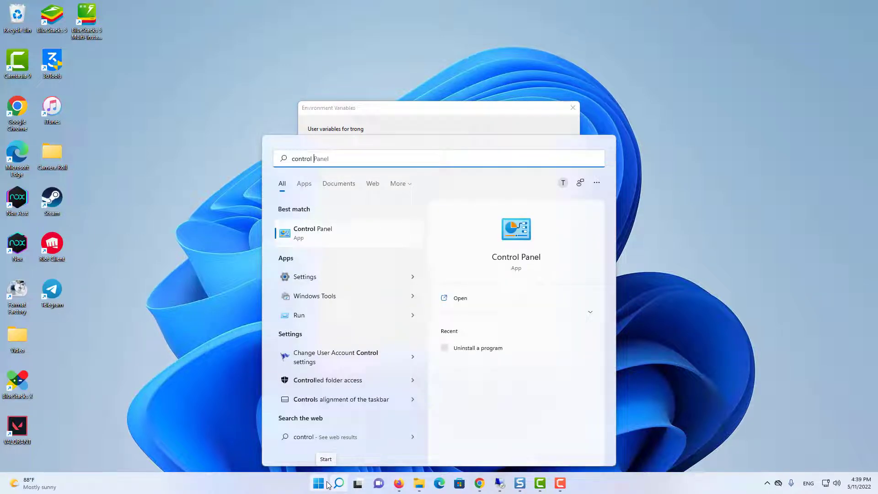
text(panel)
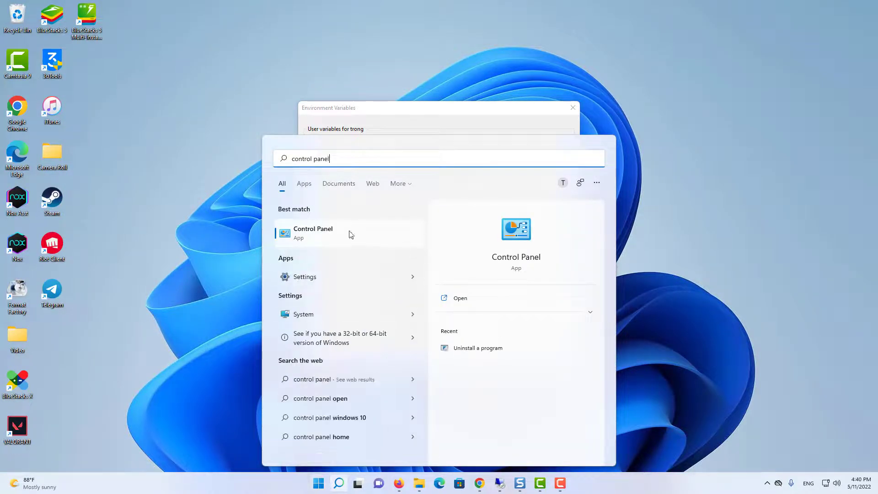
click(352, 235)
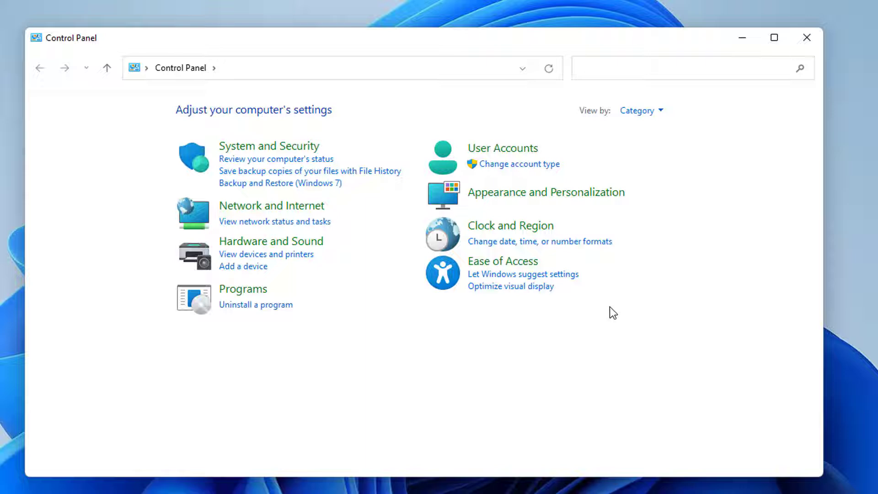
- Keep Control Panel viewed by Category and open the System page under System and Security
click(656, 114)
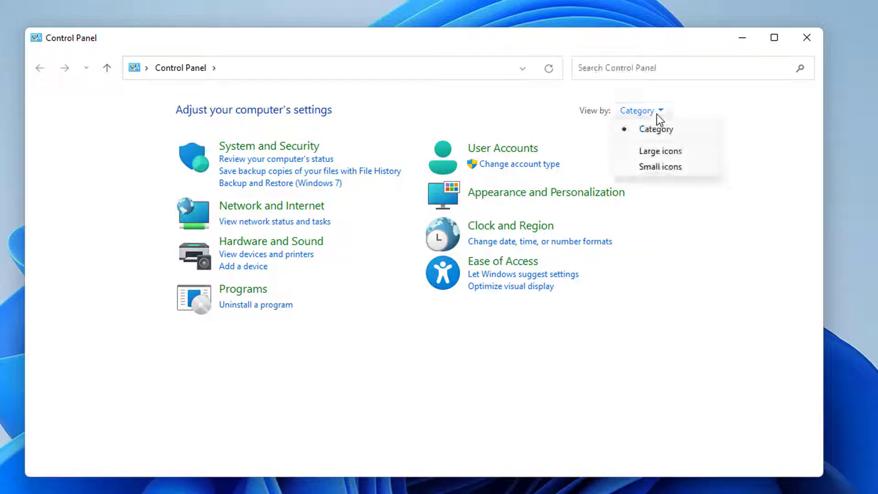
click(660, 113)
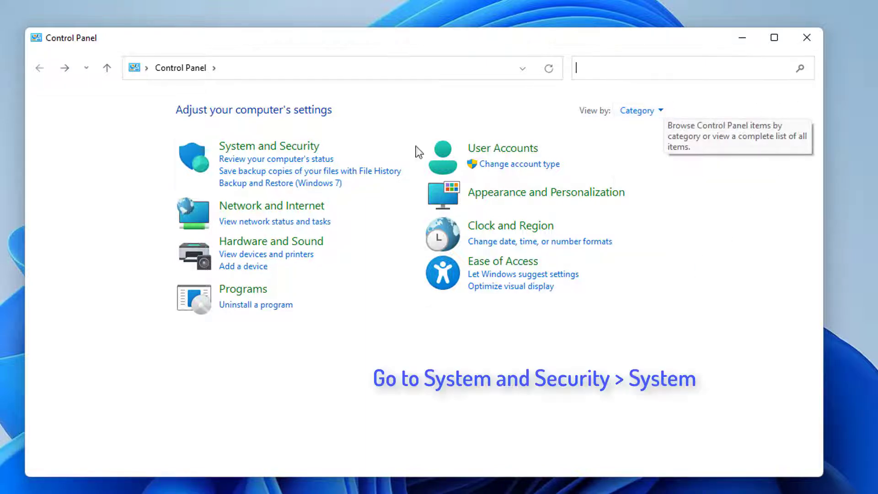
click(290, 147)
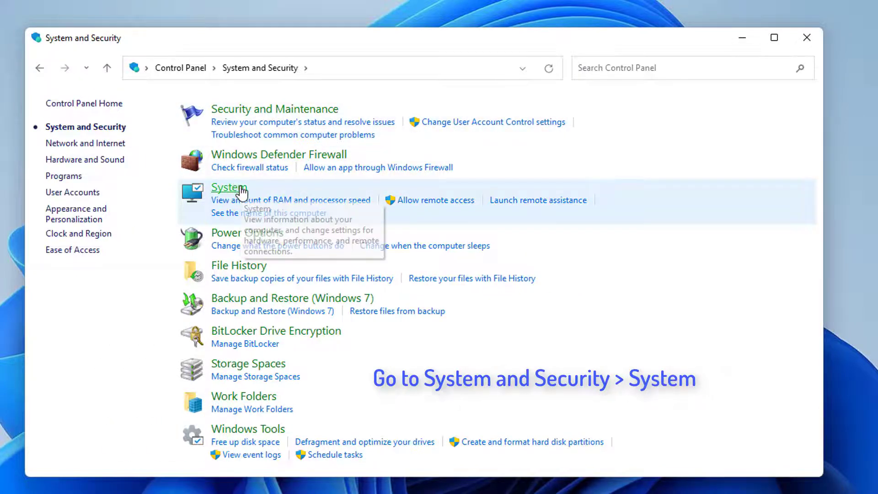
click(239, 187)
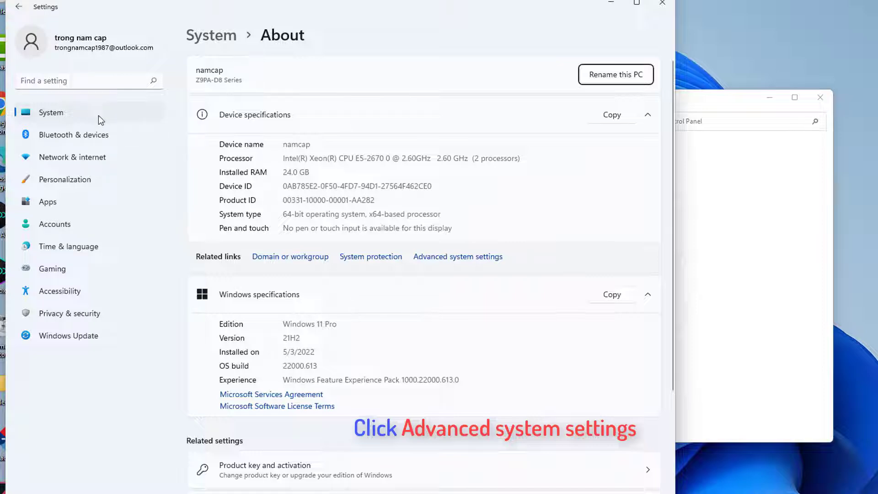
- Open the environment variables from the advanced system settings and open the system Path variable for editing
click(480, 257)
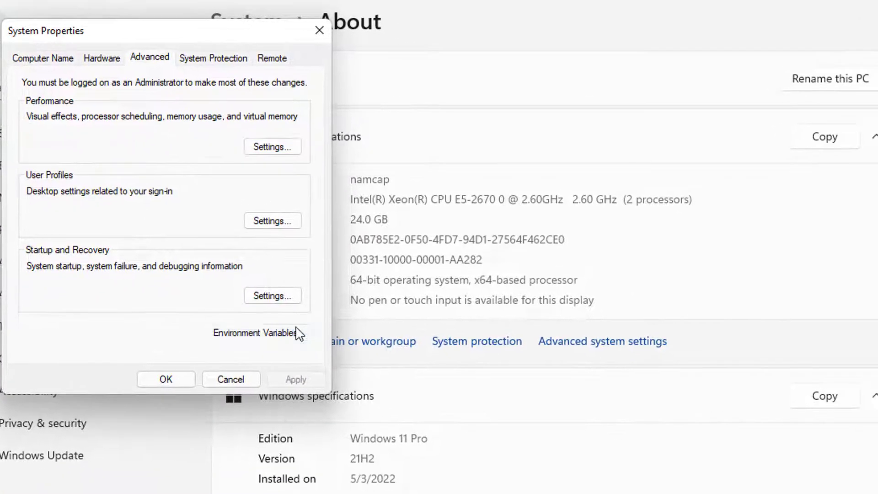
click(356, 362)
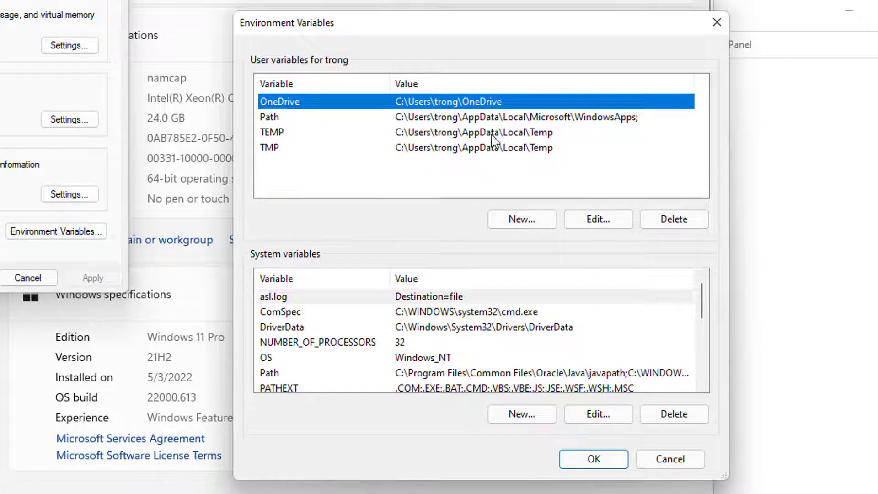
click(461, 373)
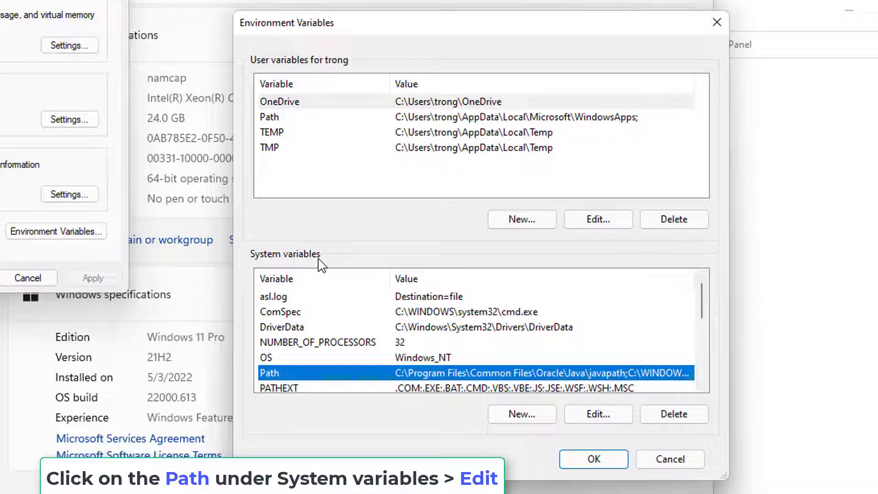
scroll(480, 306, down, 1)
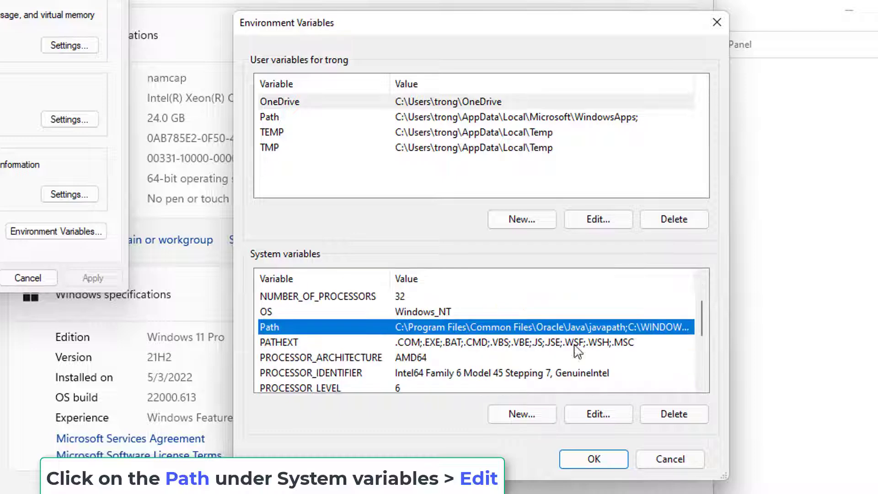
click(605, 415)
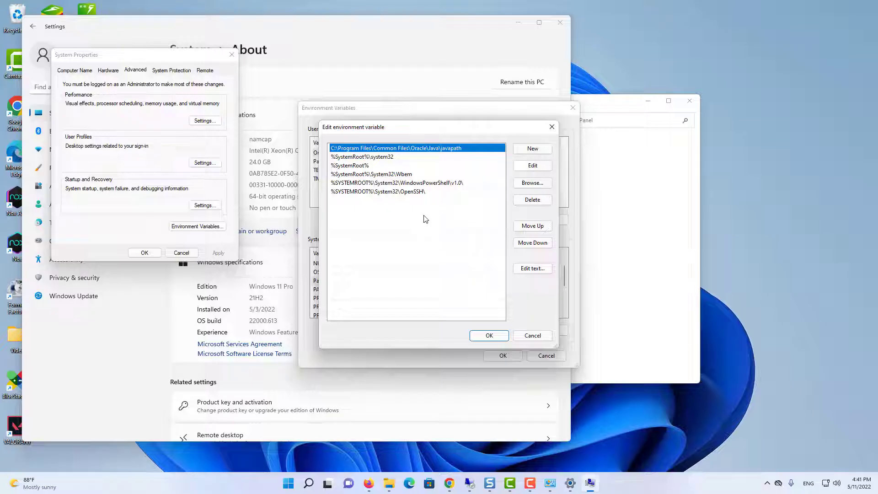
- In File Explorer, open the bin folder of jdk-18.0.1.1 and copy its path, C:\Program Files\Java\jdk-18.0.1.1\bin
click(388, 483)
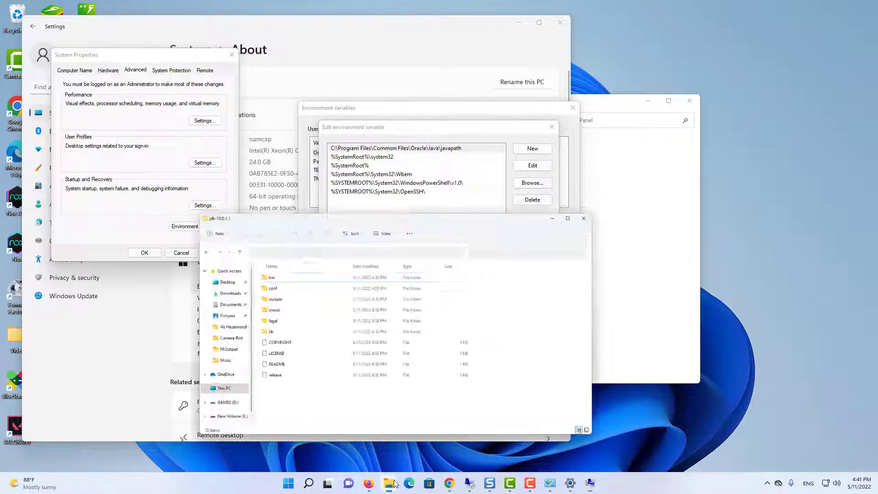
click(408, 185)
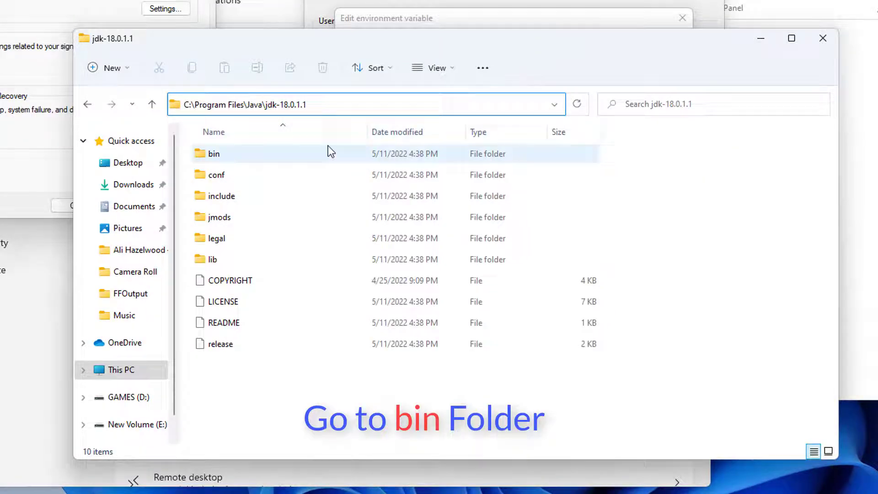
double_click(229, 155)
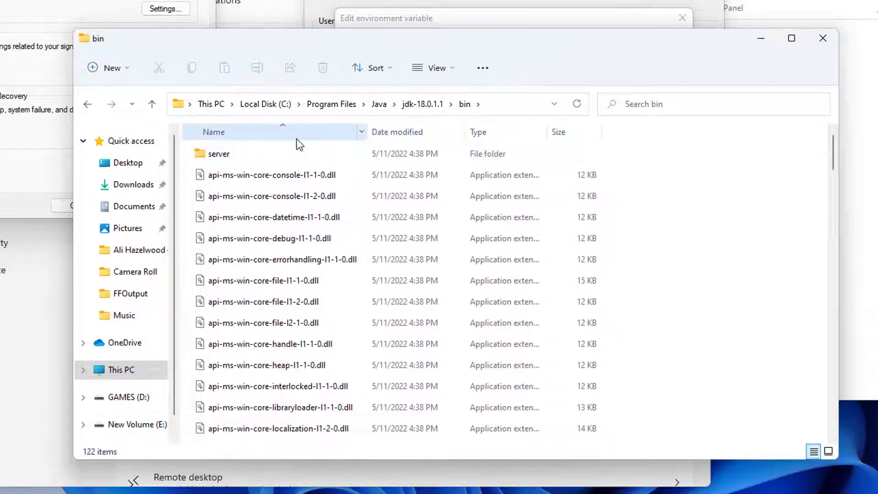
click(471, 104)
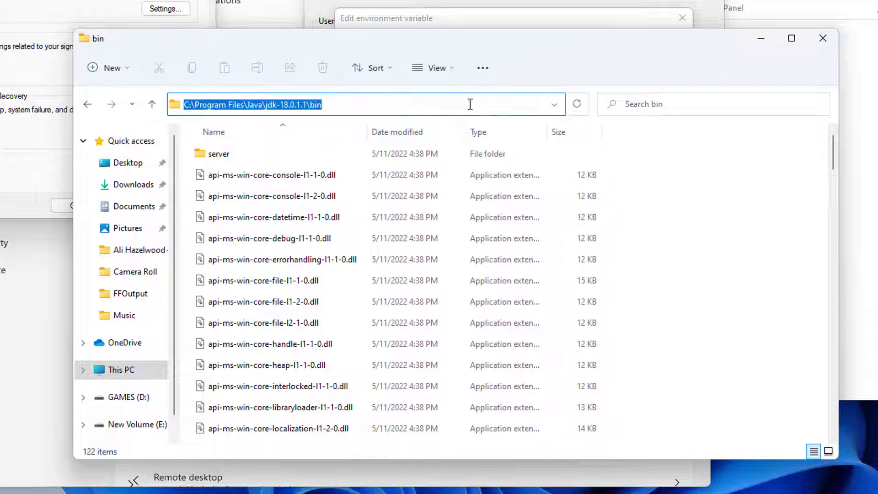
right_click(334, 107)
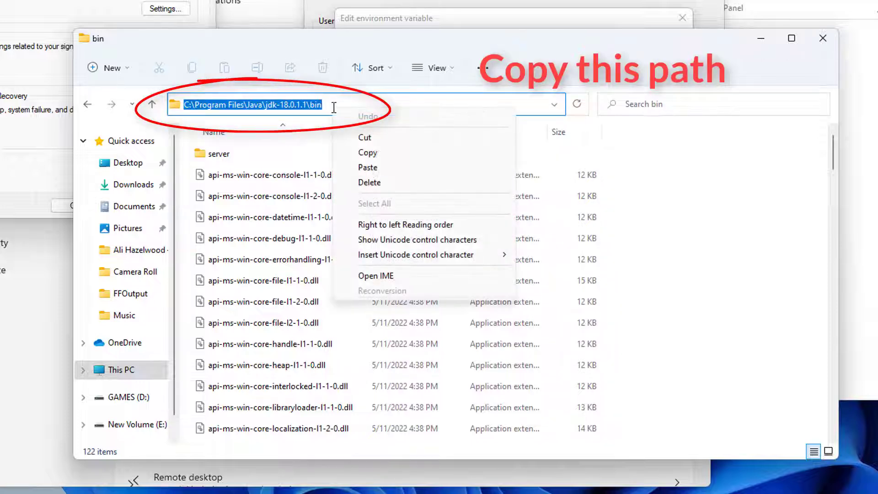
click(368, 153)
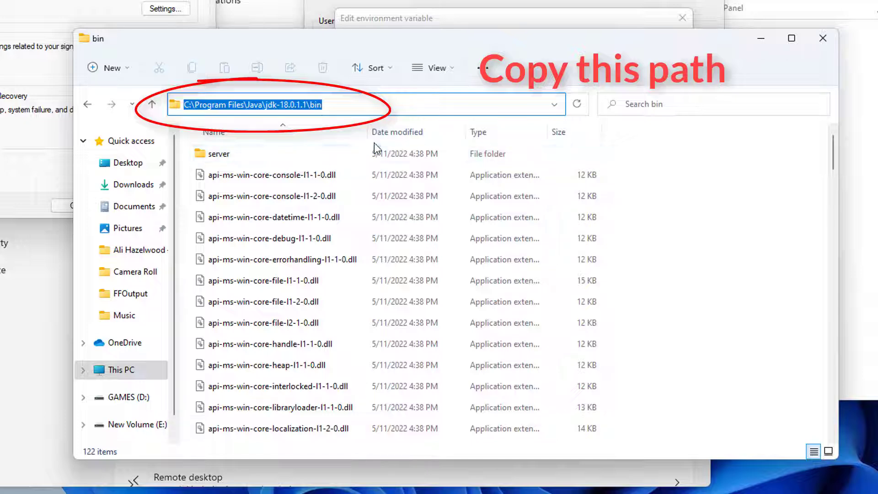
click(761, 39)
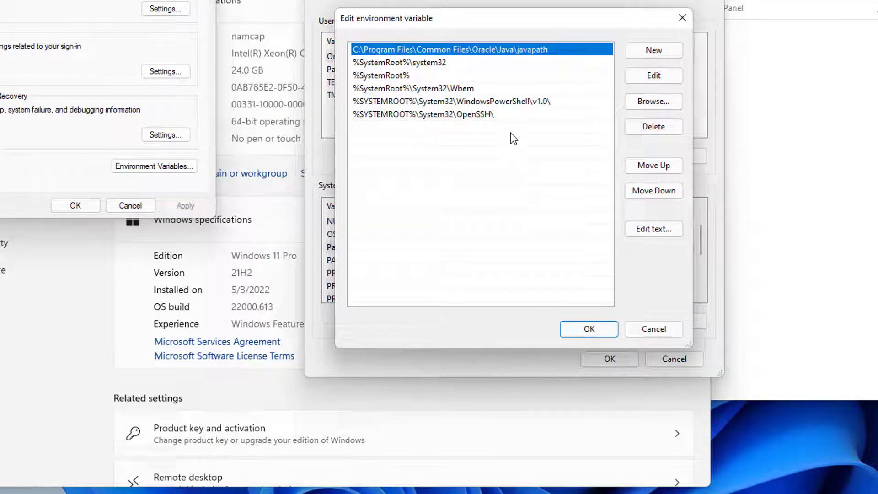
- Add C:\Program Files\Java\jdk-18.0.1.1\bin as a new entry in the system Path variable and accept the edit
double_click(368, 128)
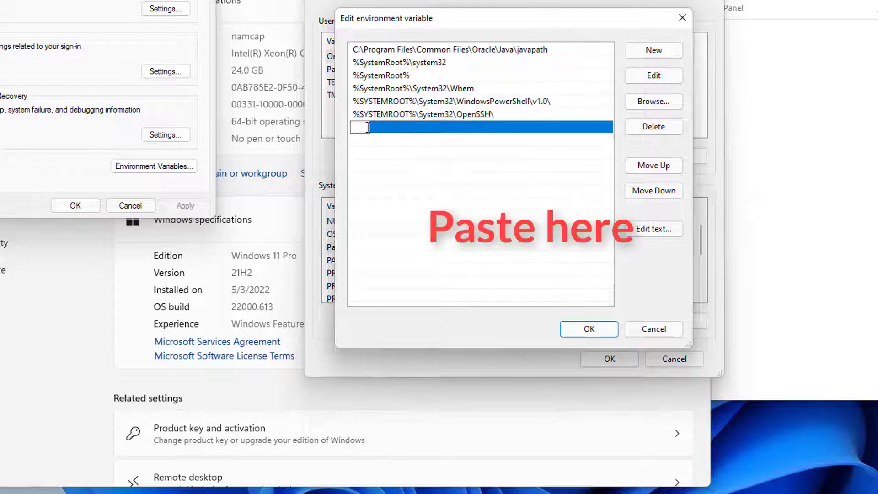
right_click(369, 128)
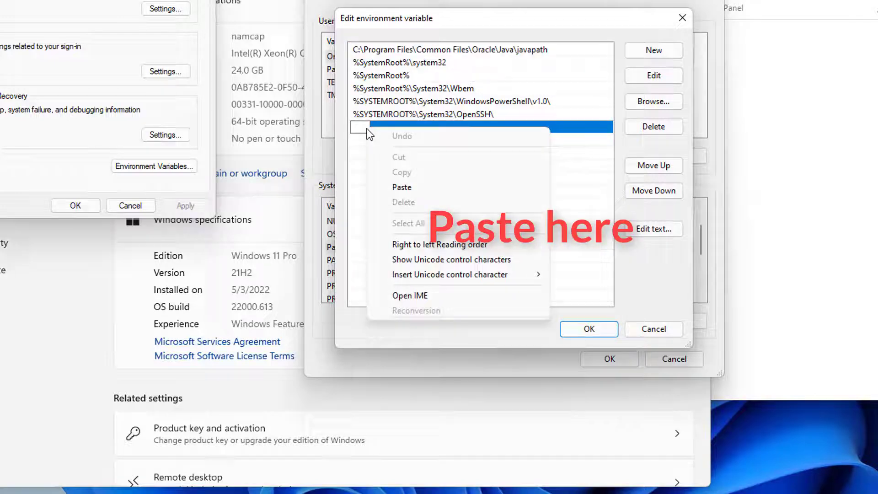
click(398, 186)
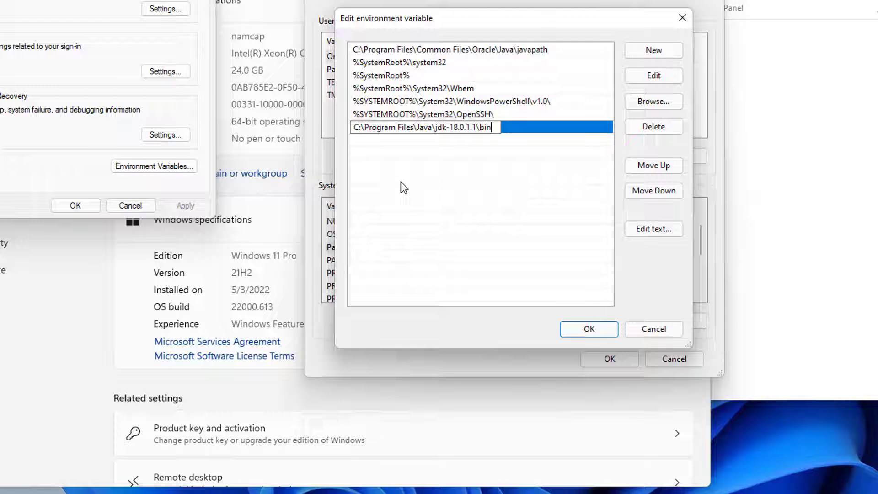
key(Return)
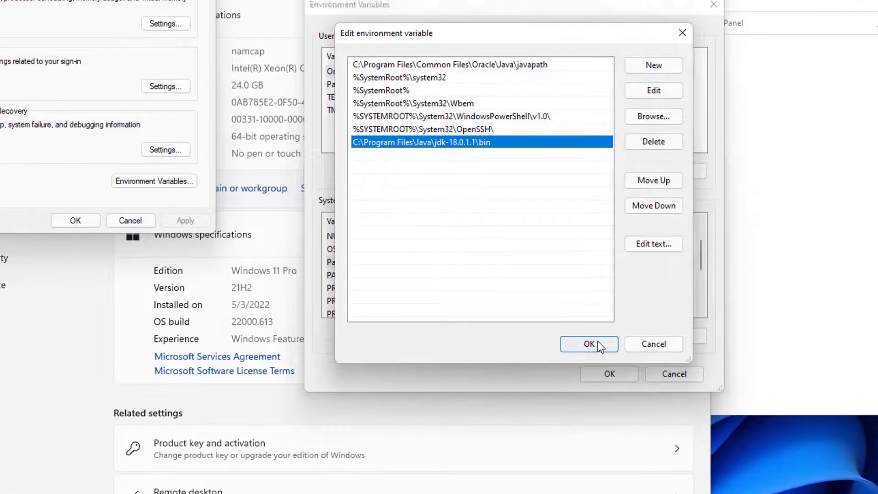
click(595, 329)
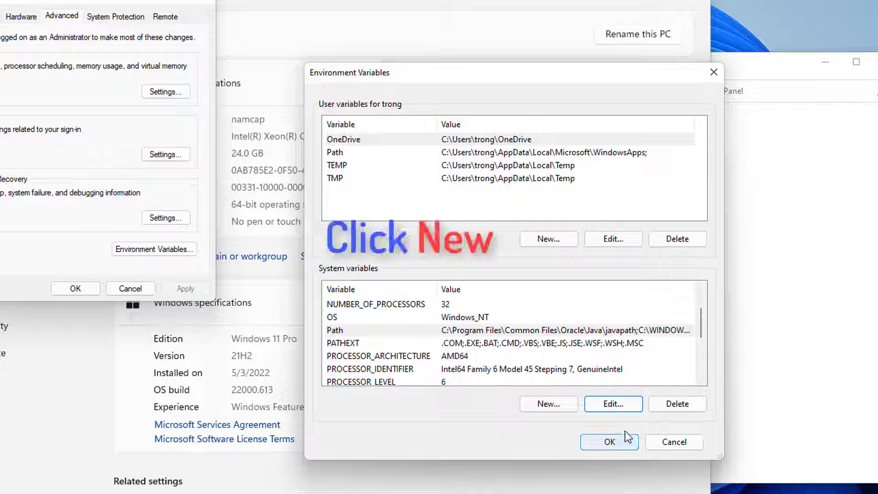
- Start a new user variable and name it JAVA_HOME
click(547, 242)
text(J)
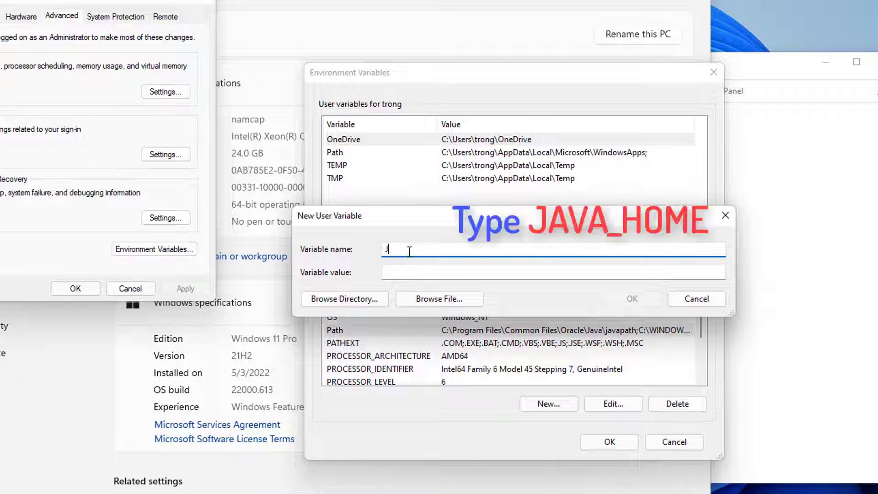
text(AVA_HOM)
double_click(412, 247)
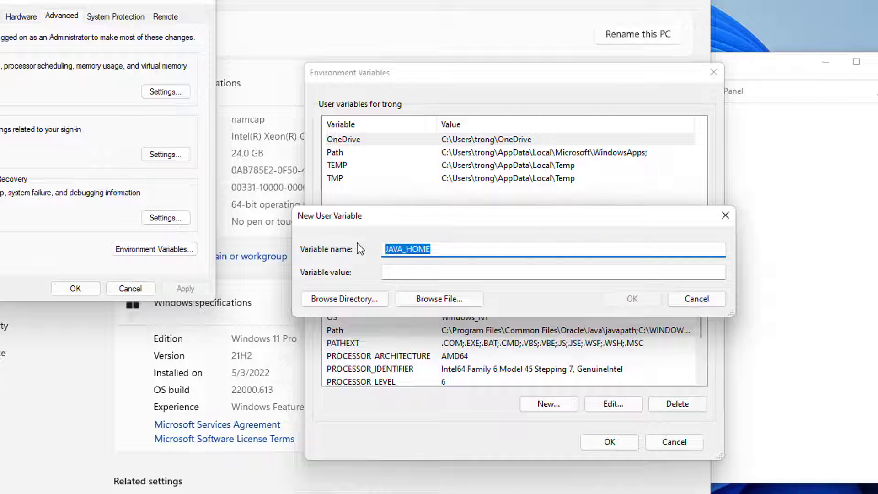
- In File Explorer, go back to the jdk-18.0.1.1 folder and copy its path, C:\Program Files\Java\jdk-18.0.1.1
click(475, 493)
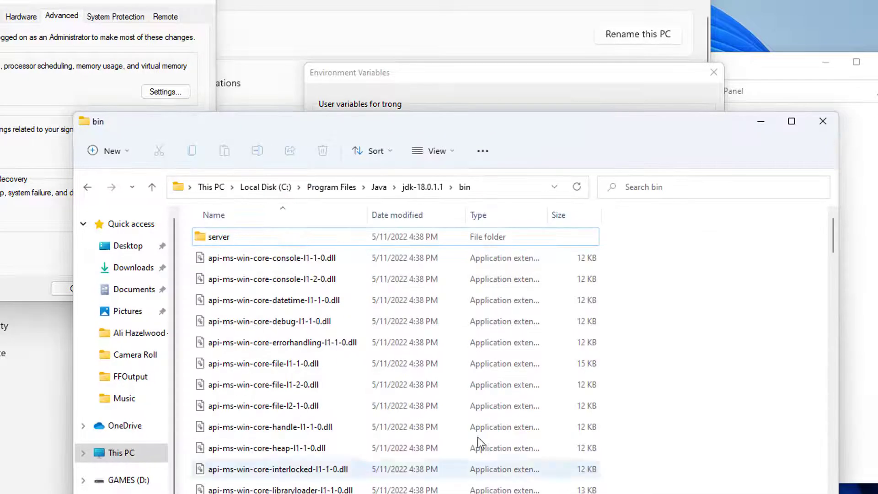
click(414, 187)
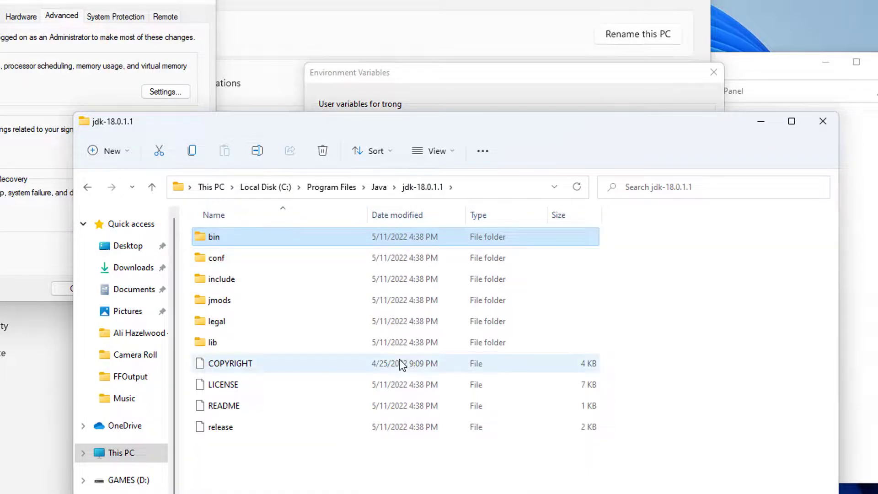
click(330, 188)
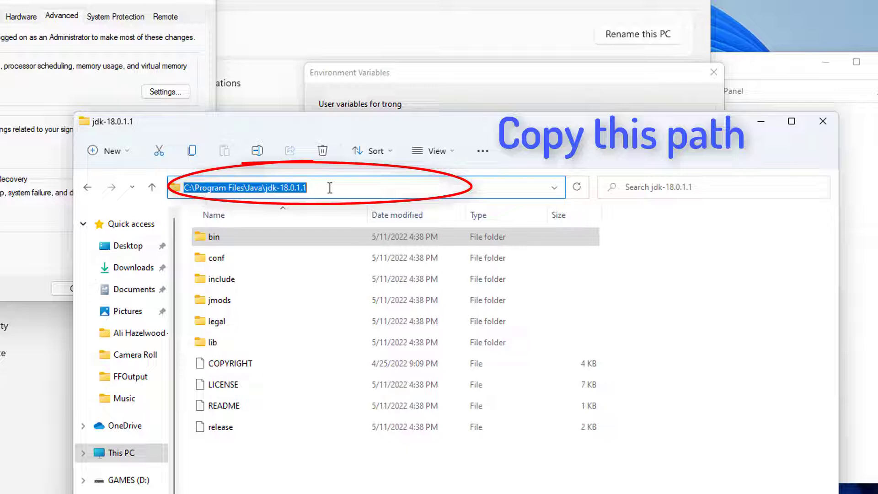
right_click(330, 187)
click(350, 235)
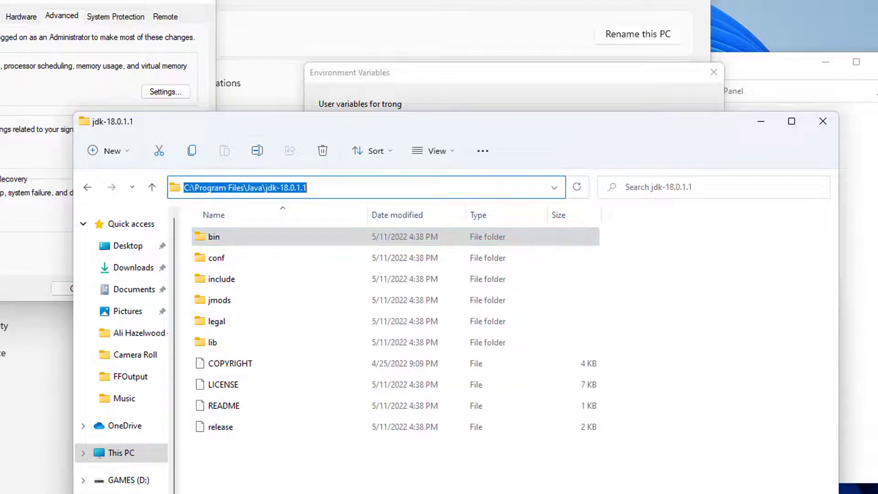
click(761, 121)
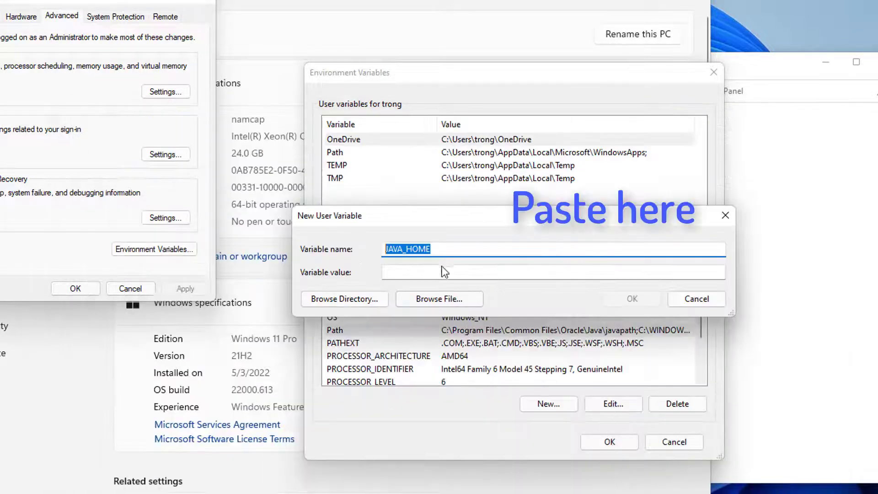
- Set the JAVA_HOME value to C:\Program Files\Java\jdk-18.0.1.1 and save the user variable
click(407, 273)
right_click(407, 273)
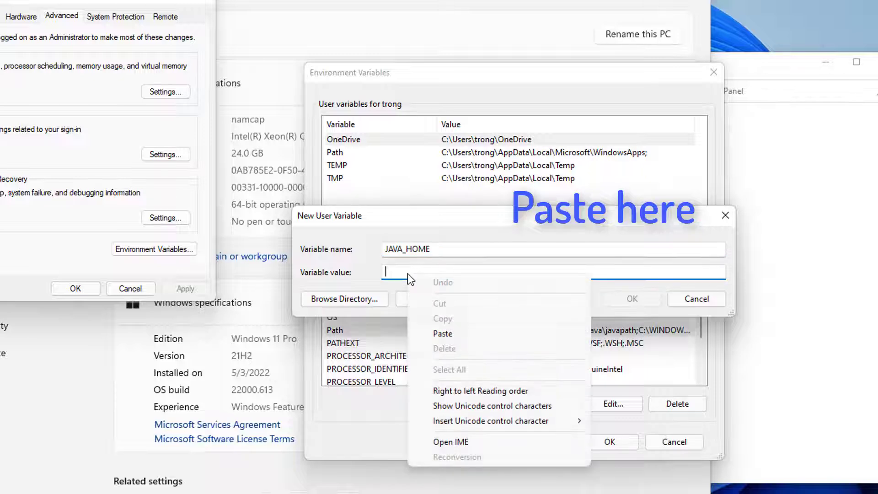
click(442, 334)
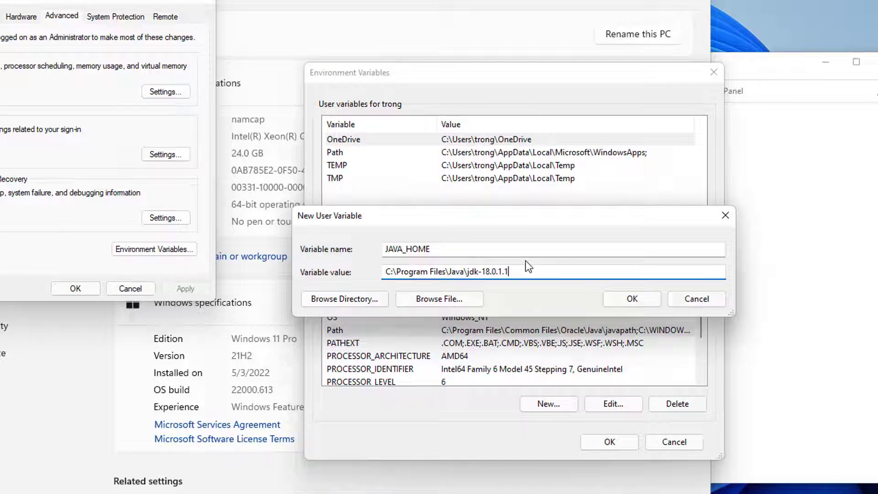
click(606, 297)
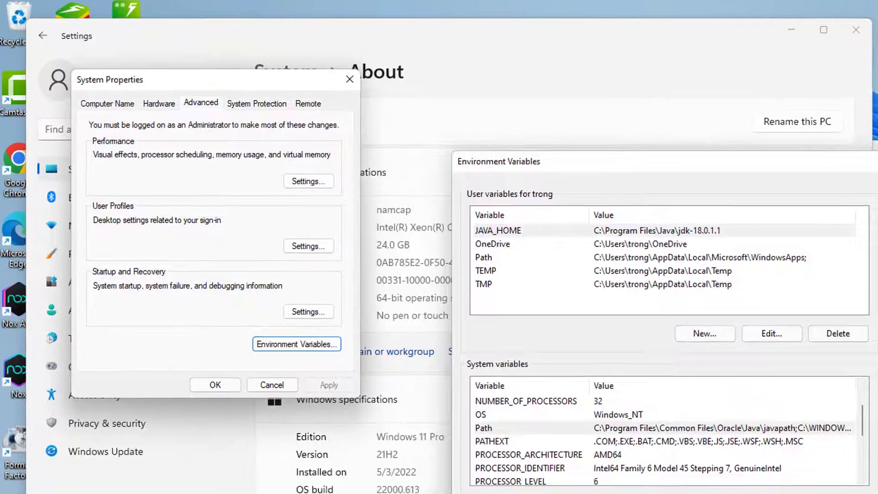
- Accept the environment variable changes and the system properties, and close the remaining settings windows
click(609, 441)
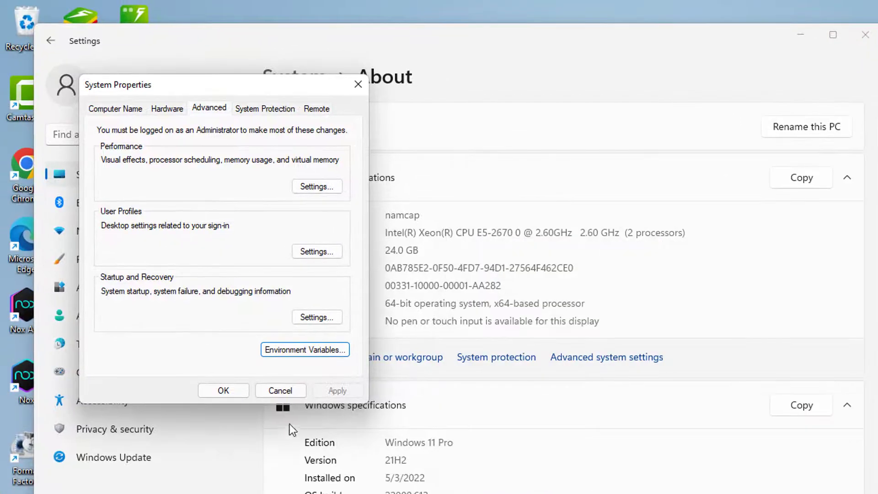
click(223, 390)
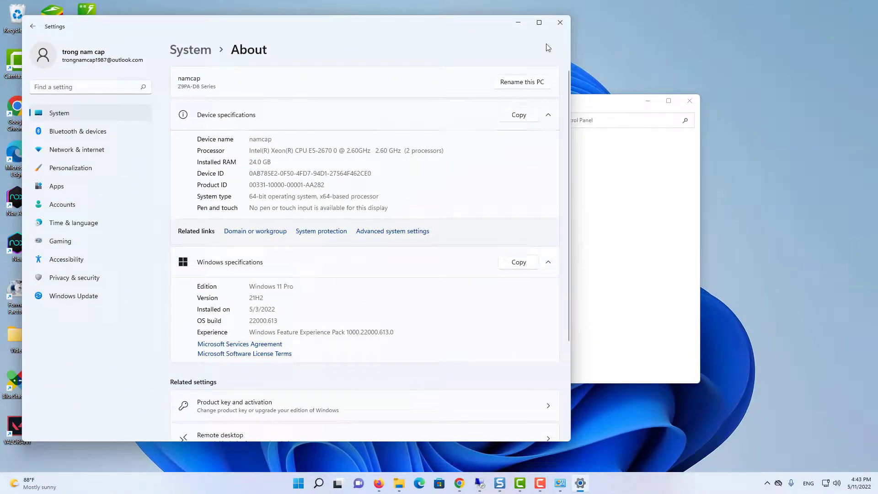
click(560, 22)
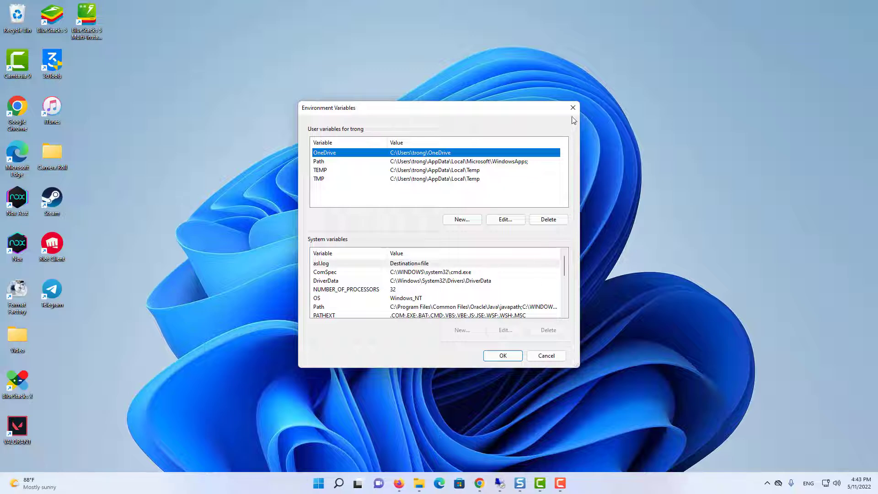
click(573, 108)
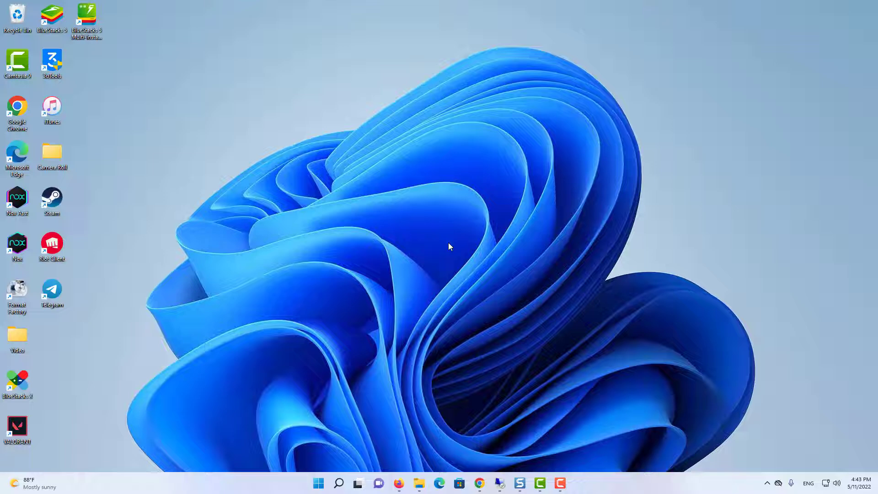
- Search Windows for "cmd" and open Command Prompt
click(317, 487)
text(cmd)
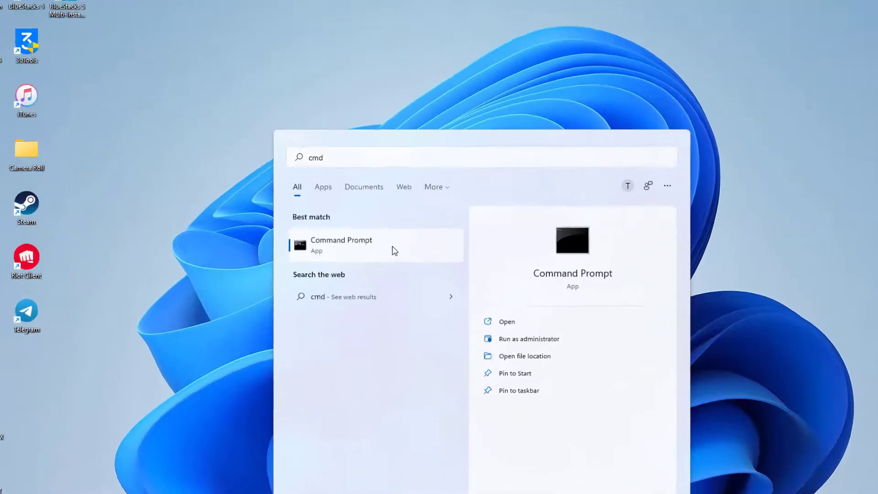
click(368, 238)
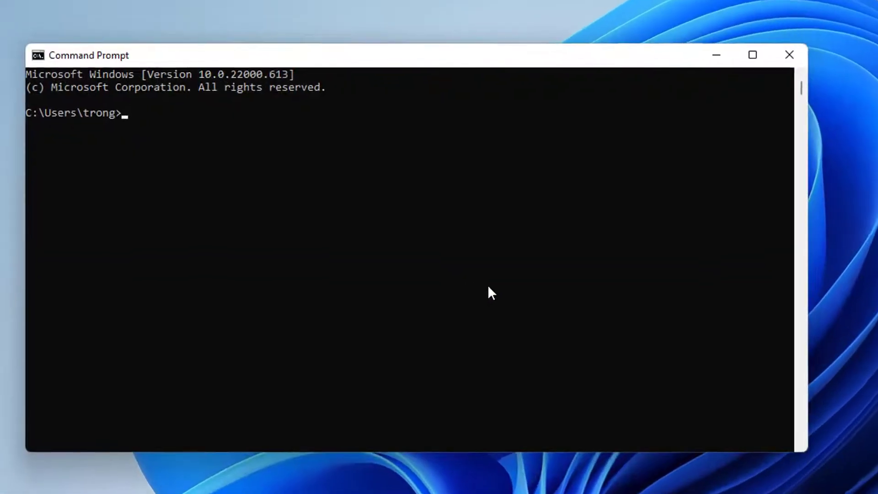
- Check the installed Java version with the command java -version, and close Command Prompt
text(java)
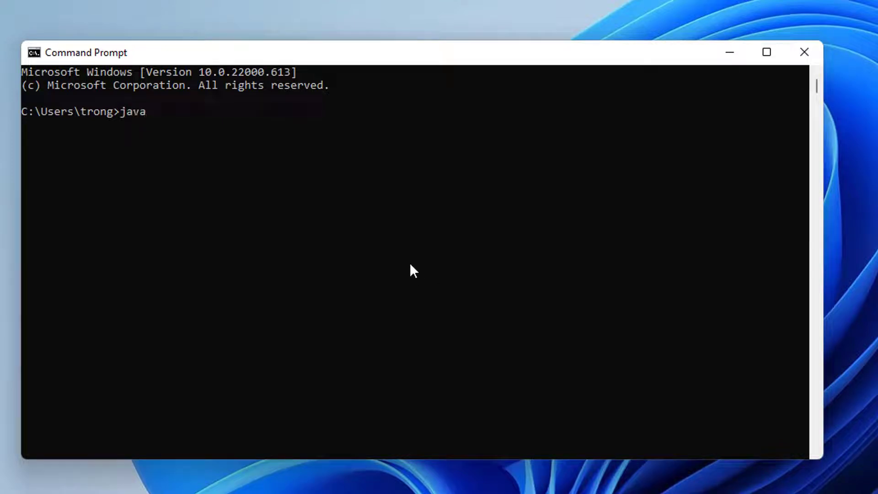
text( -version)
key(Return)
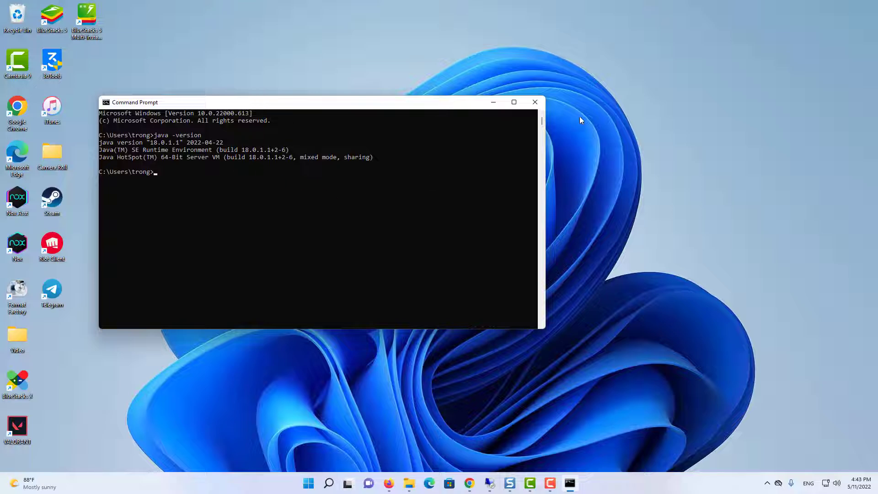
click(535, 102)
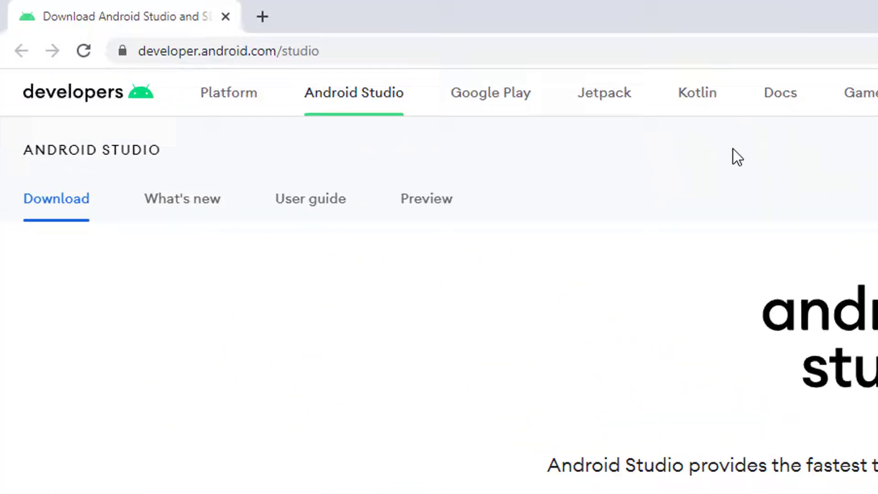
- On developer.android.com/studio, agree to the license terms and download Android Studio Chipmunk 2021.2.1 for Windows
click(417, 55)
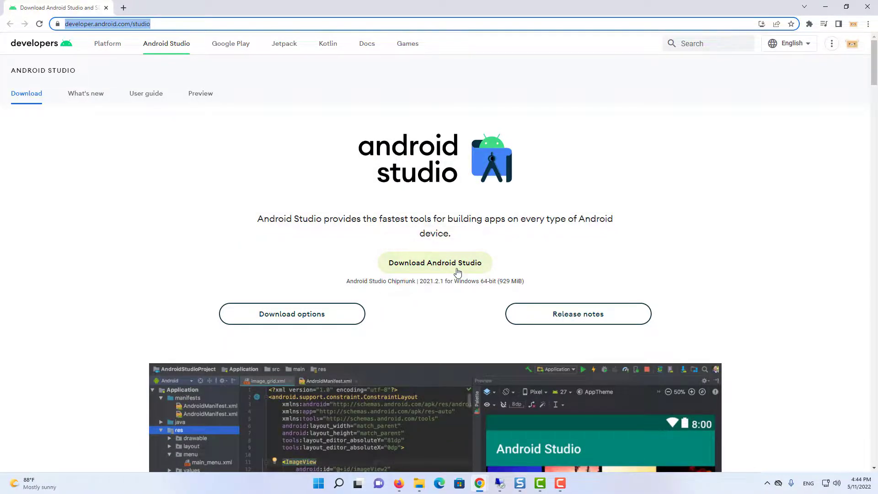
click(473, 267)
scroll(459, 270, down, 1)
scroll(459, 271, down, 20)
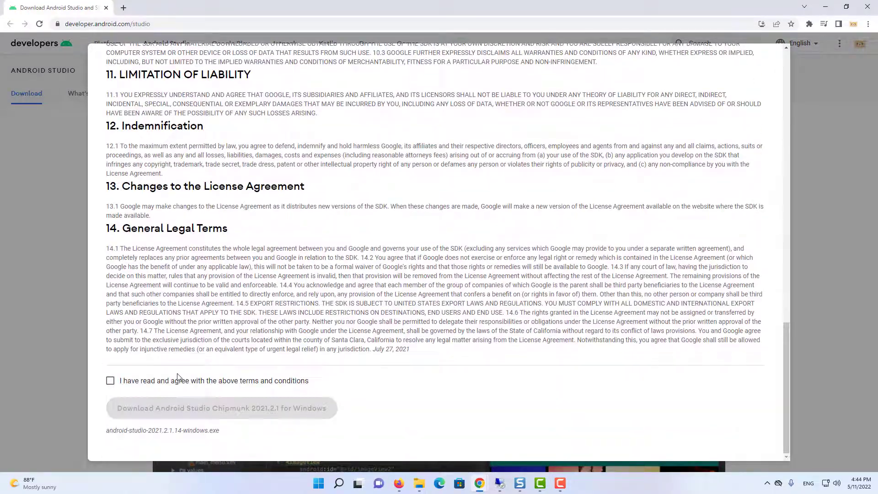
click(121, 387)
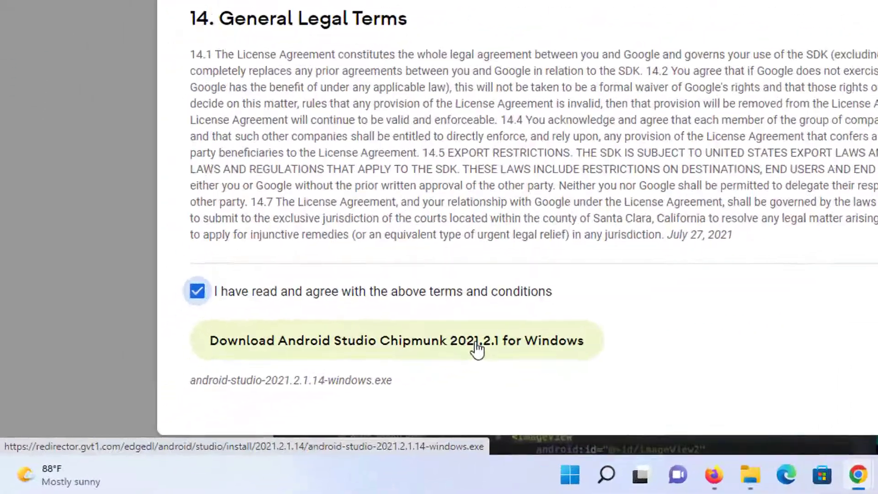
click(266, 412)
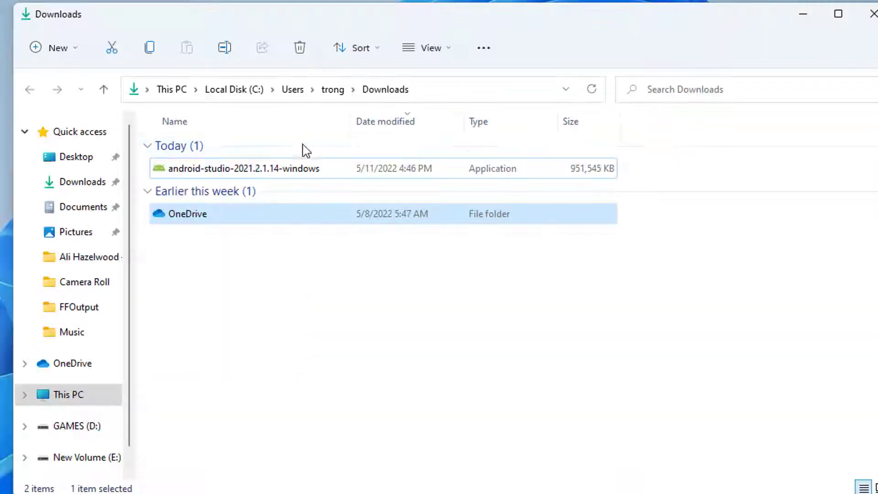
- Run the android-studio-2021.2.1.14-windows installer from Downloads as administrator and minimize the Downloads window
click(290, 176)
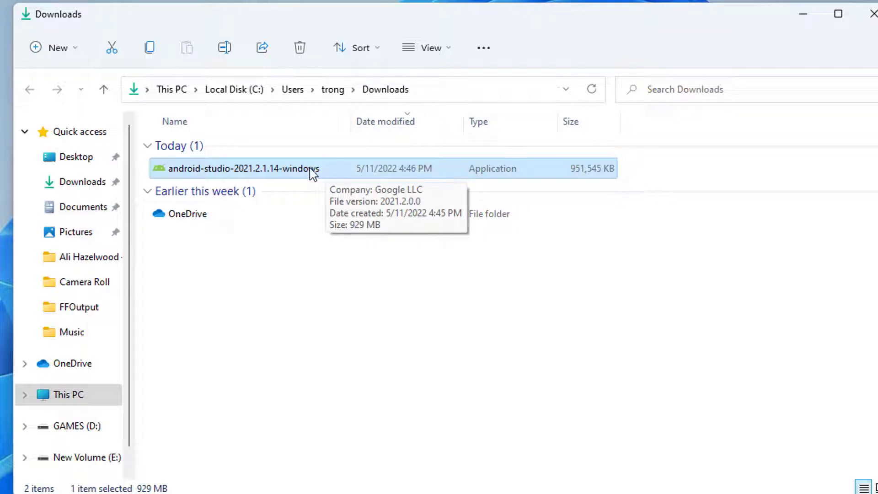
right_click(308, 170)
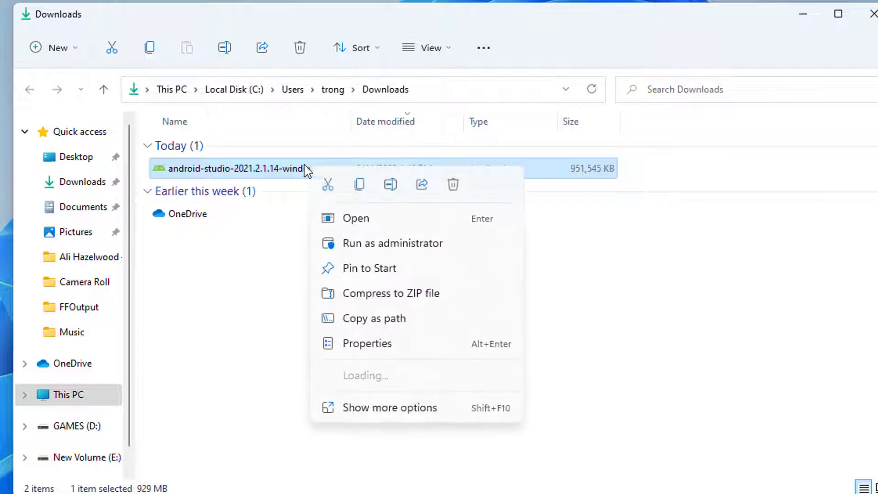
click(402, 244)
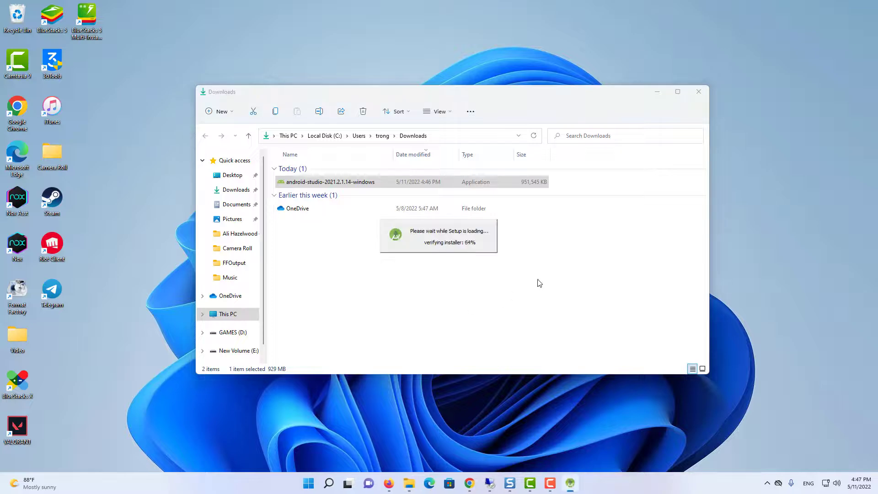
click(663, 91)
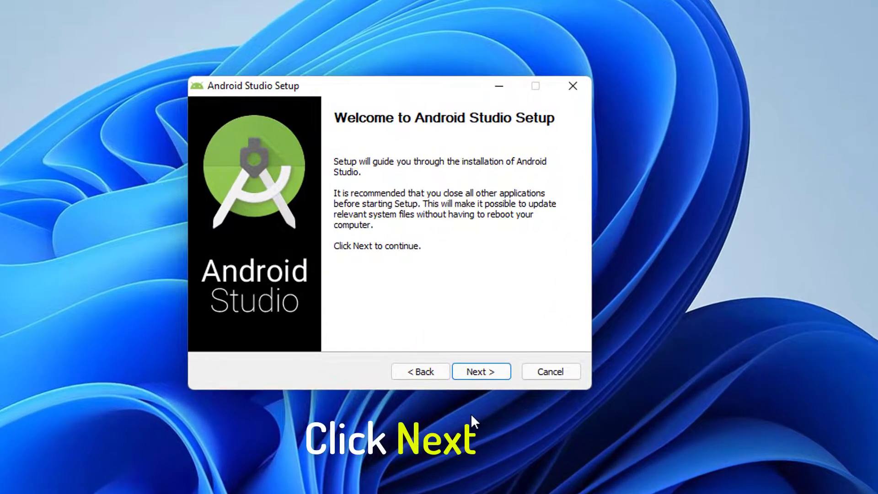
- Install Android Studio with Android Virtual Device in C:\Program Files\Android\Android Studio, using the Start Menu folder Android Studio
click(497, 374)
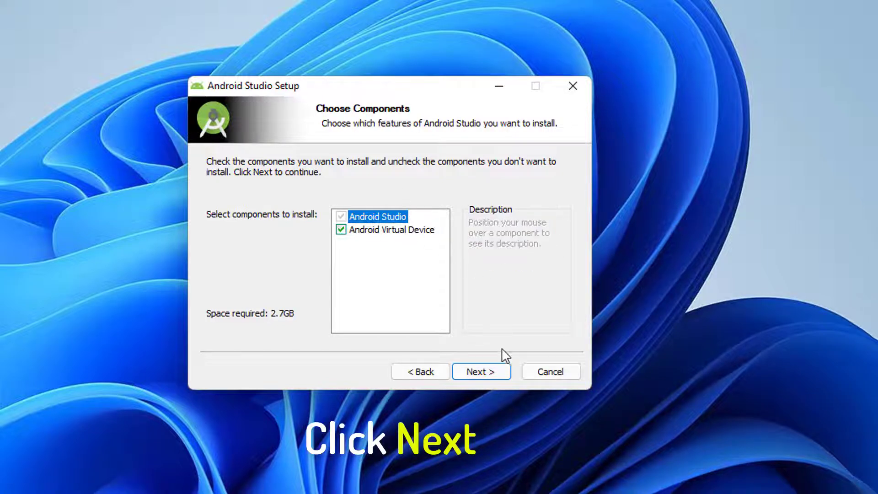
click(499, 374)
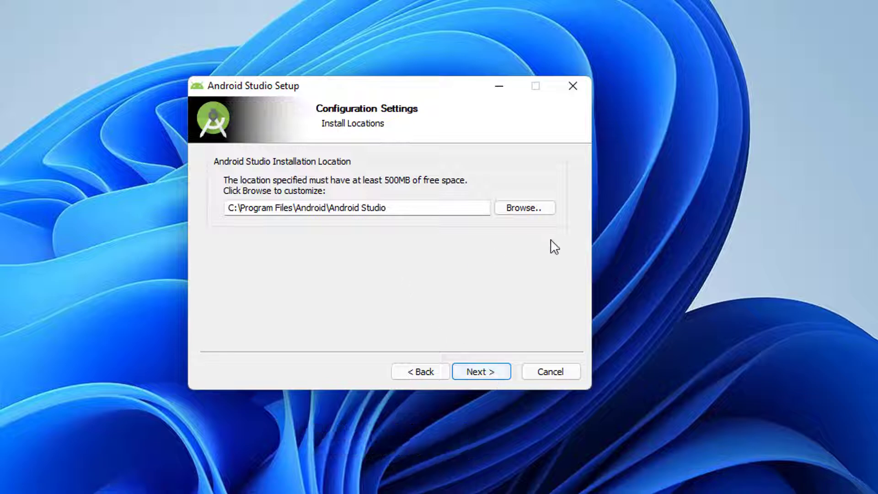
drag(387, 209, 368, 220)
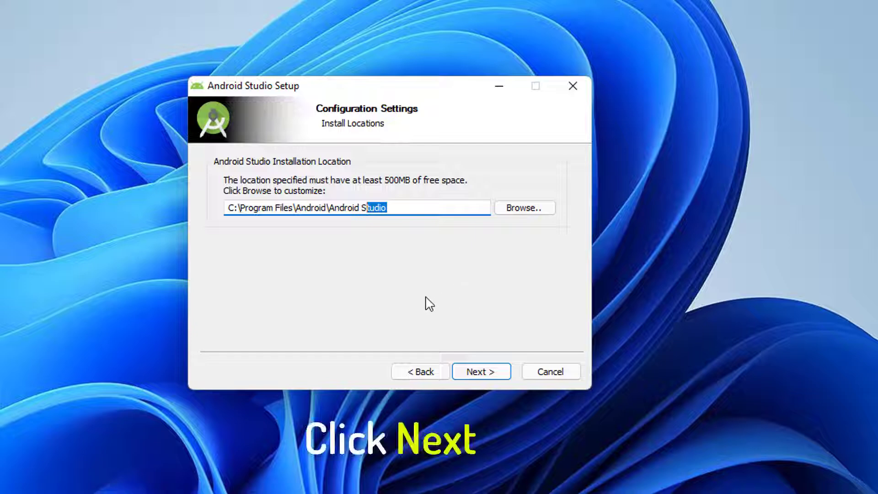
click(486, 372)
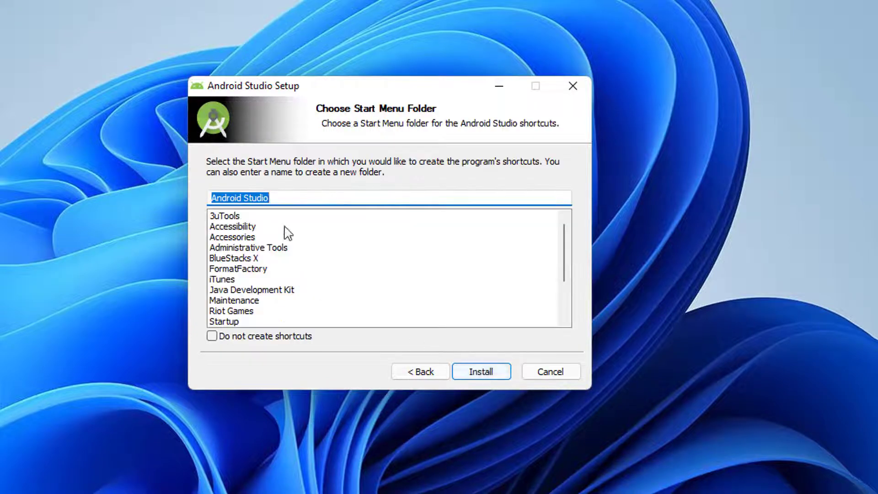
click(278, 197)
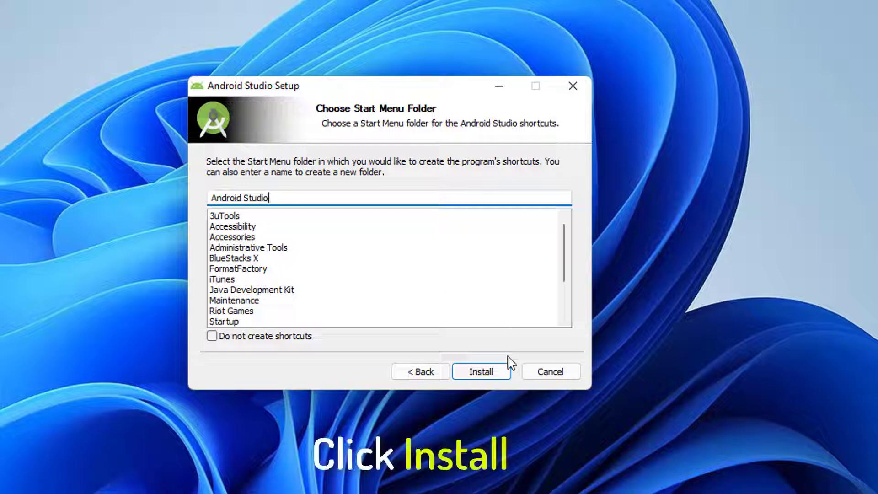
click(499, 373)
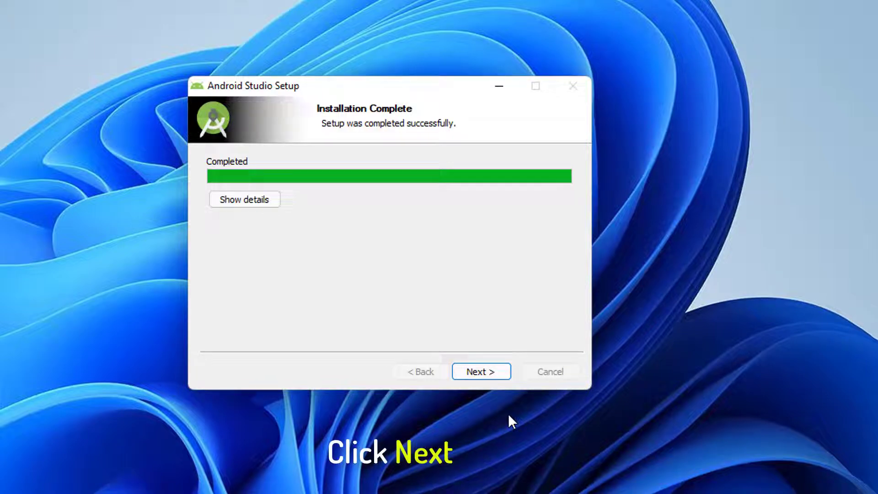
- Finish the setup with Start Android Studio enabled, and launch it without importing settings
click(486, 373)
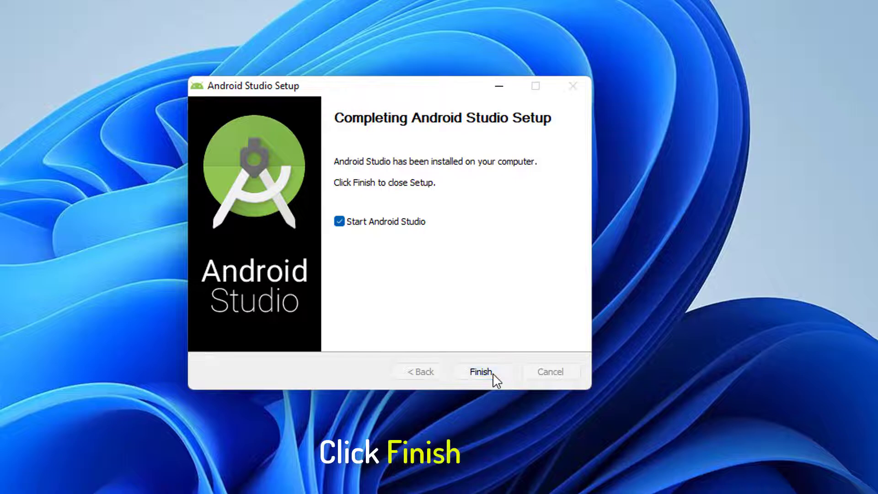
click(481, 372)
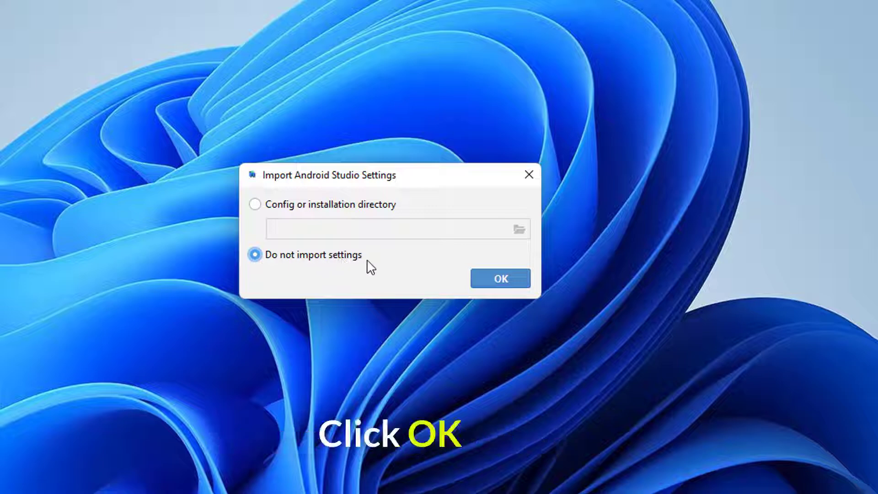
click(510, 278)
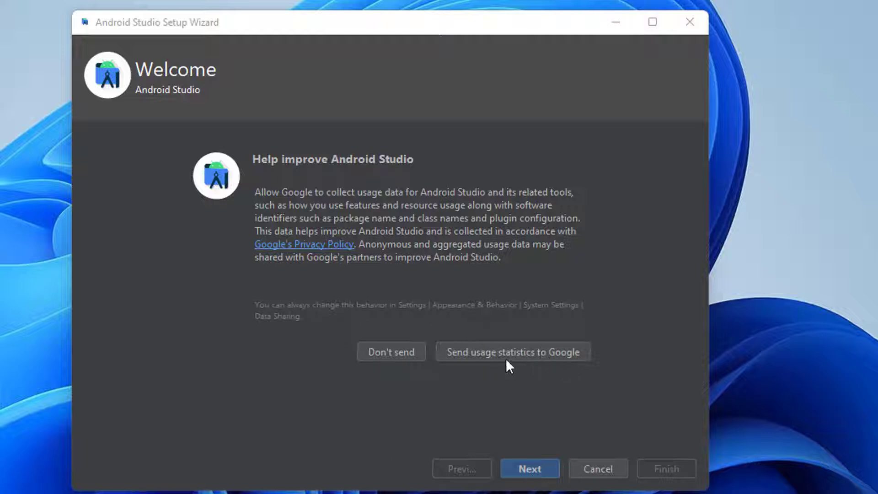
- Decline sending usage statistics to Google and choose the Standard install type in the setup wizard
click(389, 353)
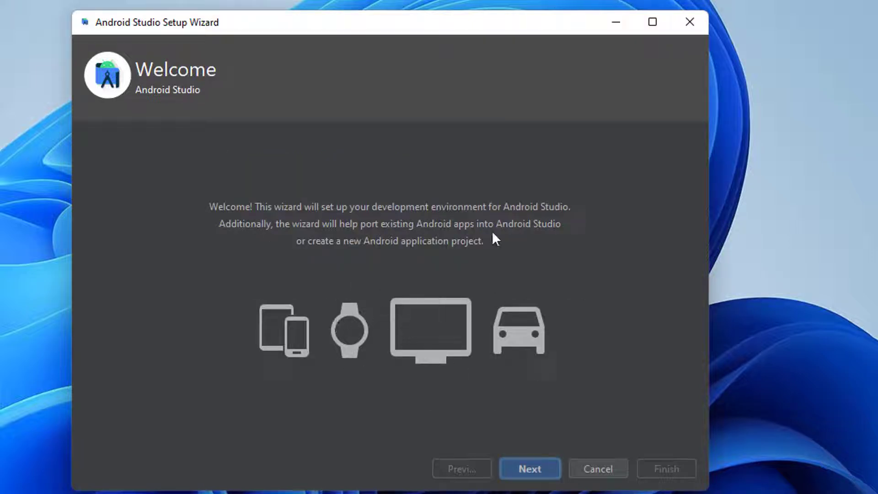
click(540, 468)
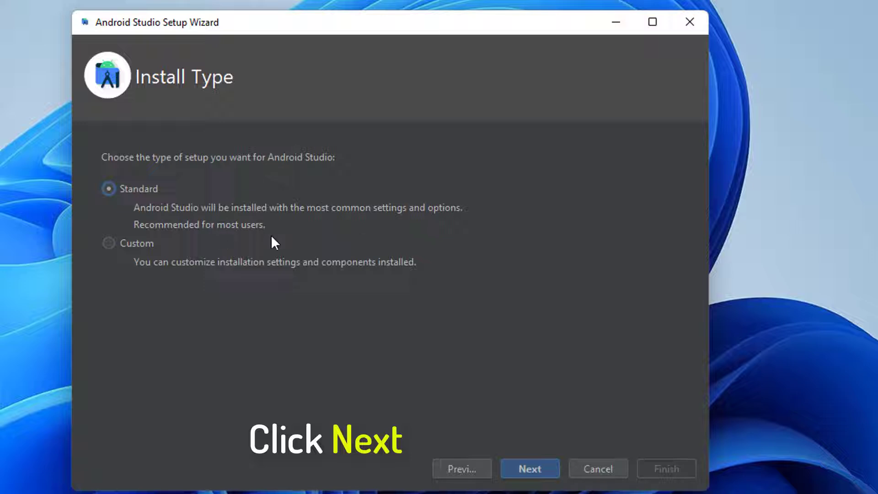
click(554, 469)
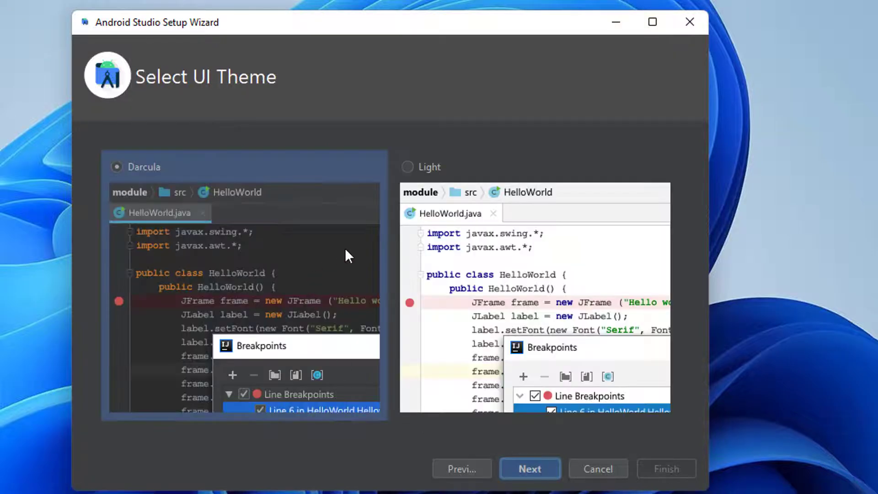
- Compare the Darcula and Light UI themes and continue with Light
click(426, 167)
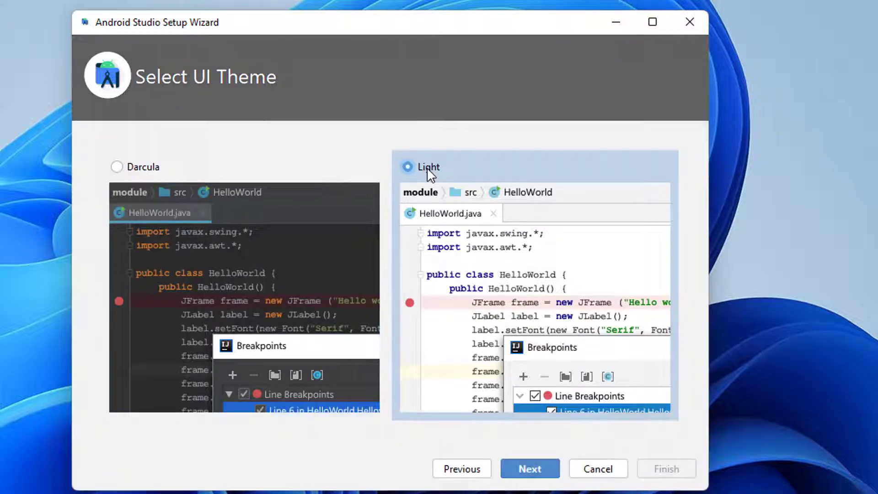
click(152, 167)
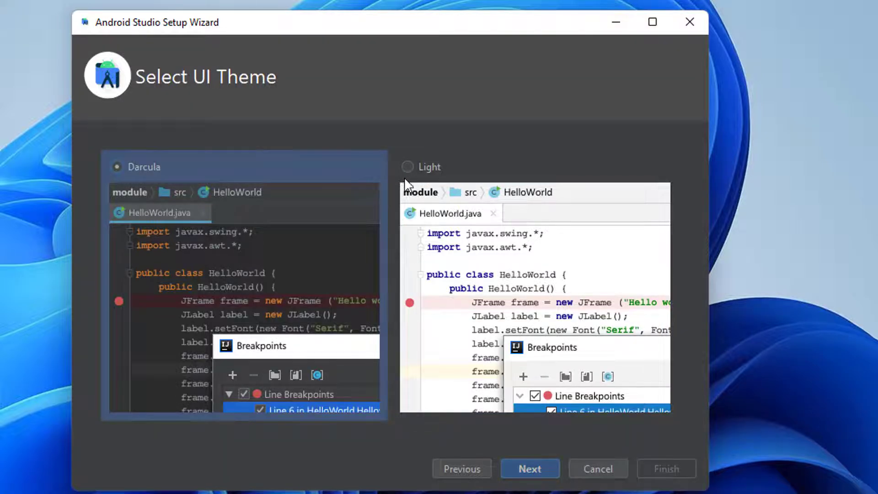
click(427, 165)
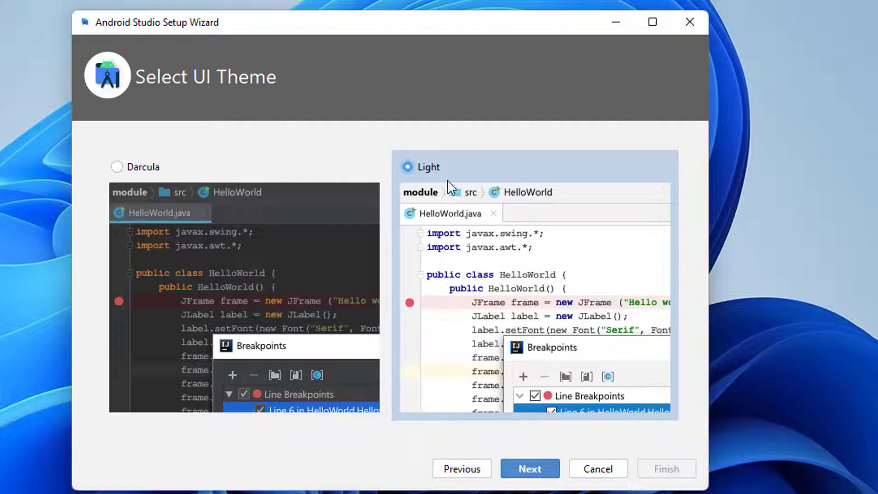
click(532, 468)
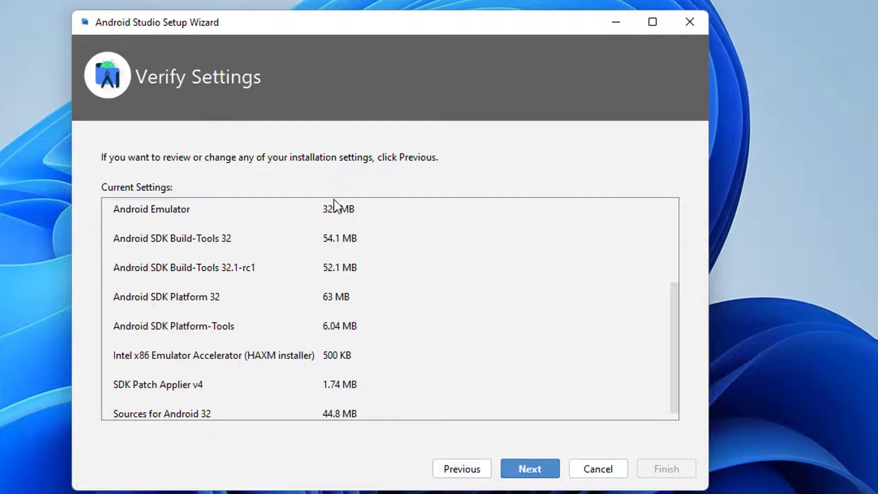
- Review the installation settings and the SDK components to download, and continue to the license agreements
scroll(414, 302, down, 1)
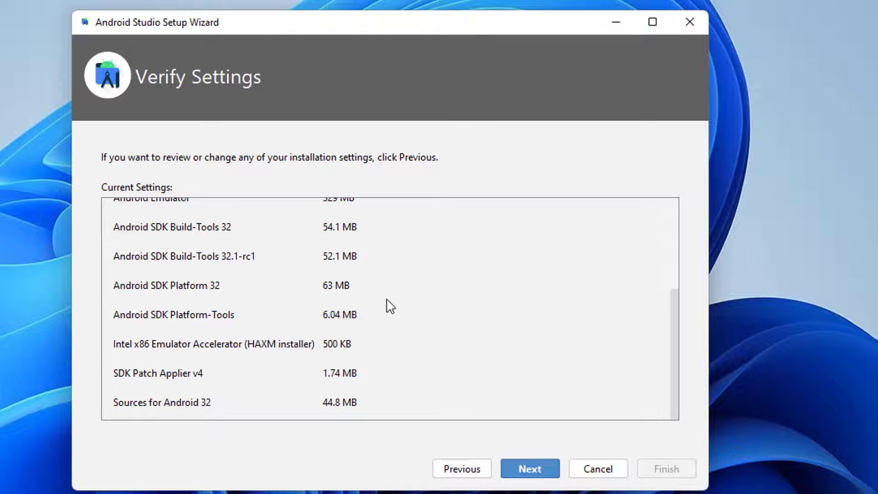
scroll(392, 305, up, 3)
scroll(267, 280, down, 5)
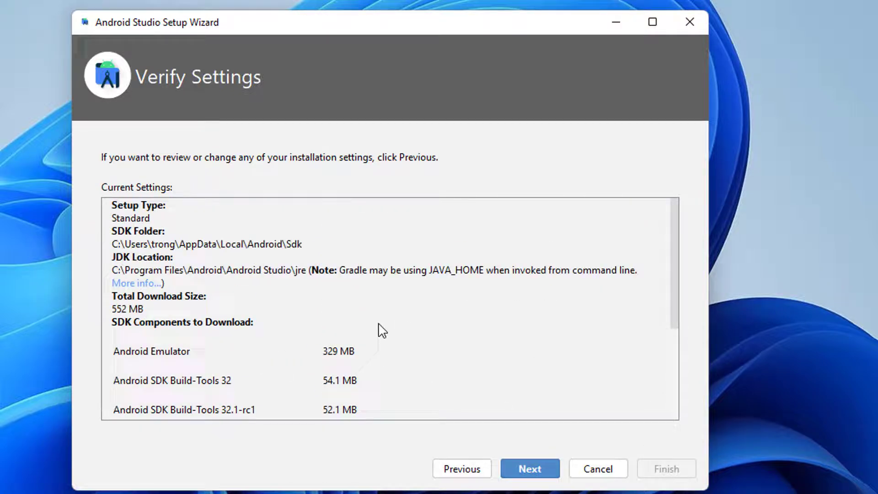
scroll(274, 338, down, 5)
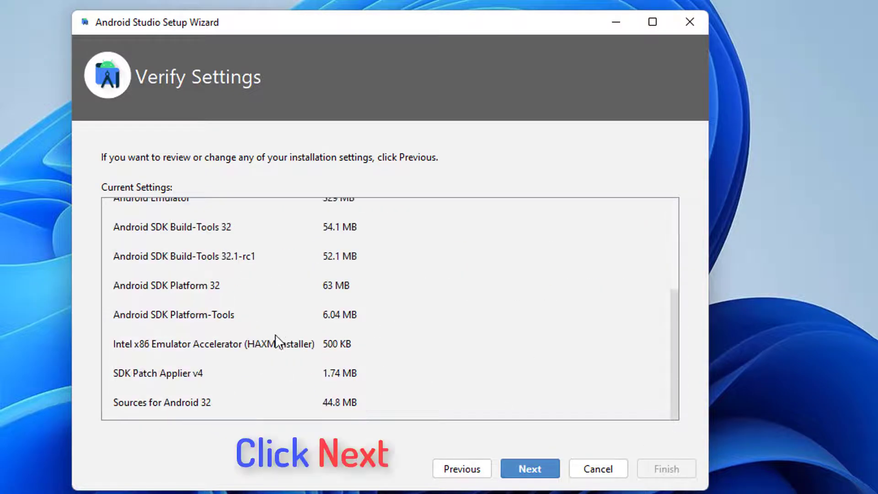
click(539, 468)
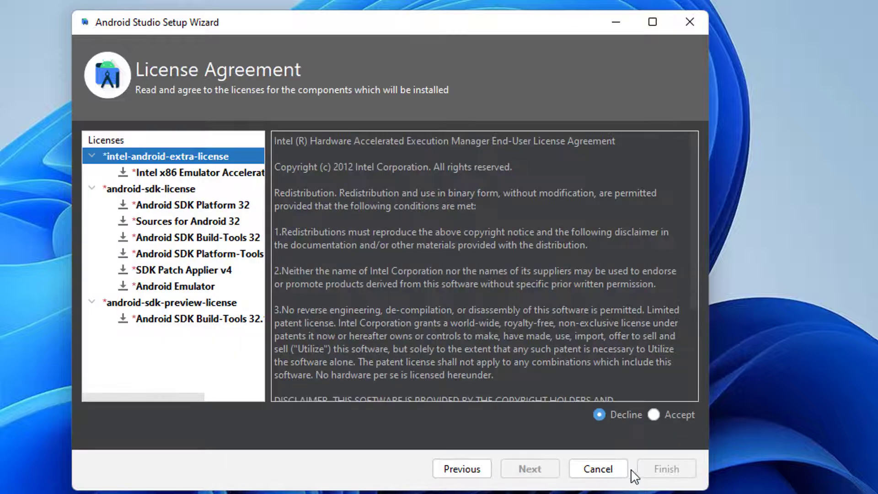
- Accept the intel-android-extra-license, android-sdk-preview-license and android-sdk-license agreements
click(653, 414)
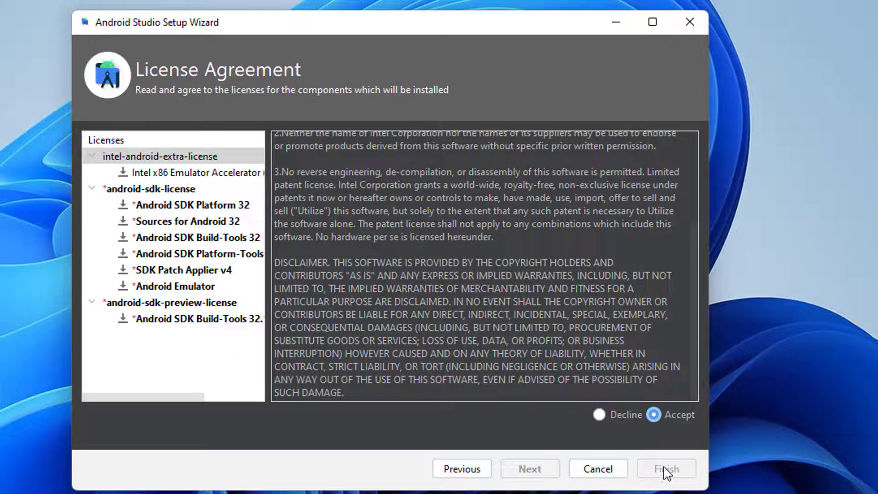
click(192, 173)
click(170, 302)
click(654, 414)
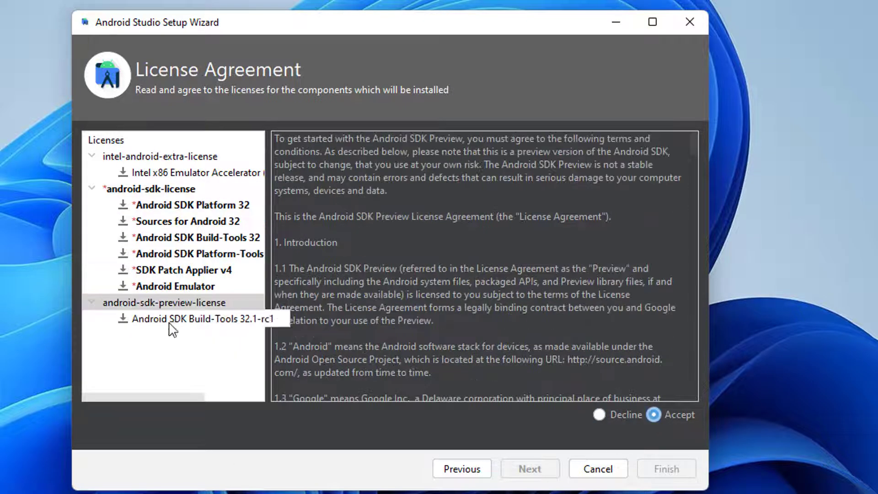
click(173, 320)
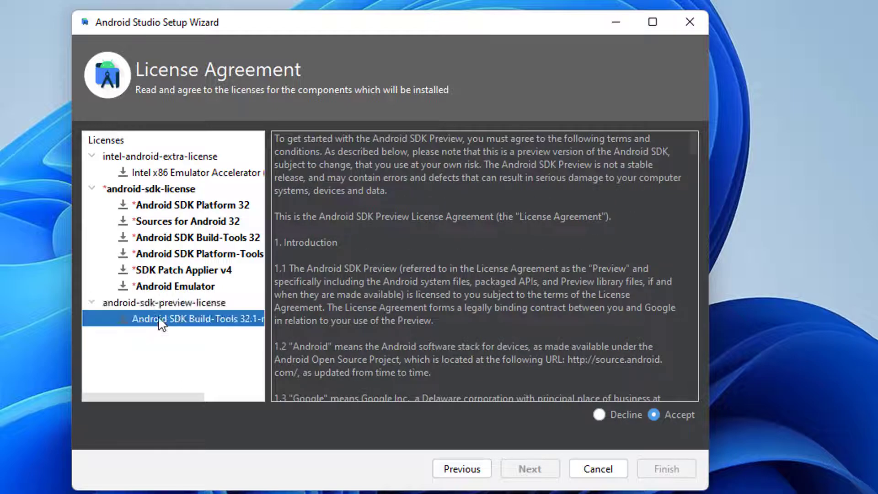
click(151, 204)
scroll(527, 267, down, 5)
scroll(527, 267, down, 15)
click(654, 414)
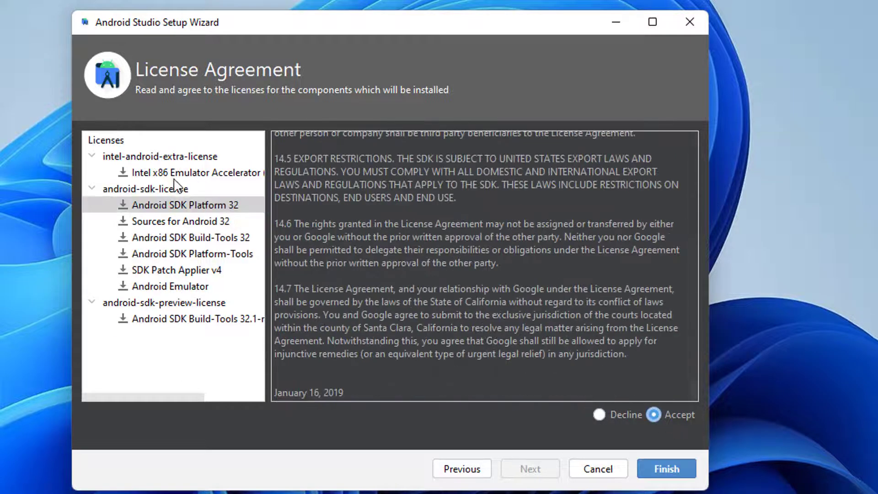
- Check the license acceptance of the individual SDK components and start downloading them
click(165, 206)
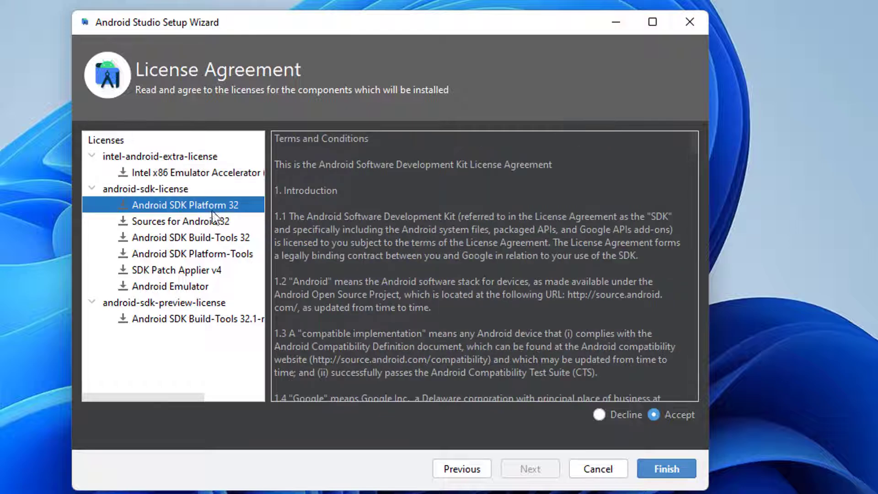
click(654, 414)
click(174, 233)
click(170, 223)
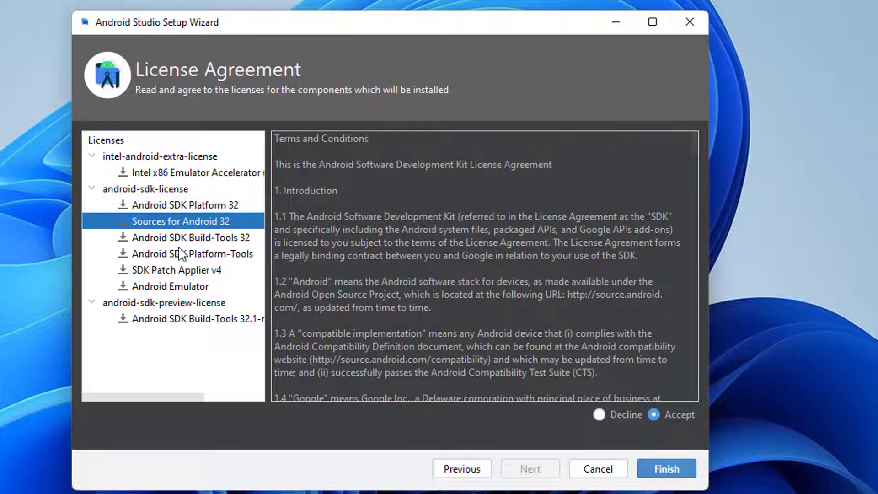
click(182, 254)
click(183, 270)
click(197, 320)
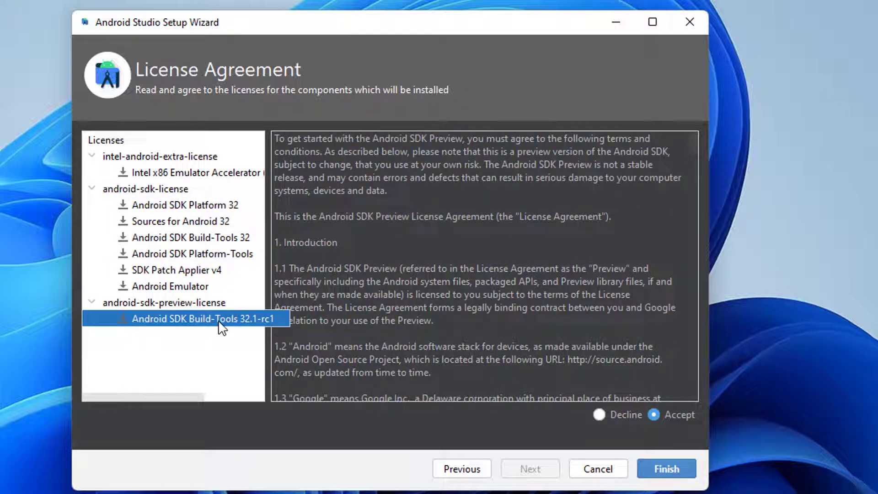
click(666, 466)
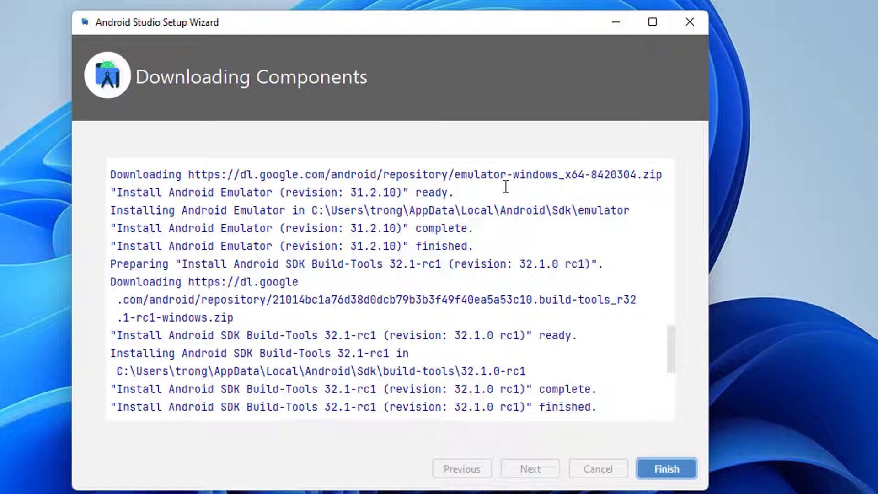
- Look through the component download log and finish the Android Studio setup wizard
scroll(410, 275, down, 1)
scroll(411, 275, down, 2)
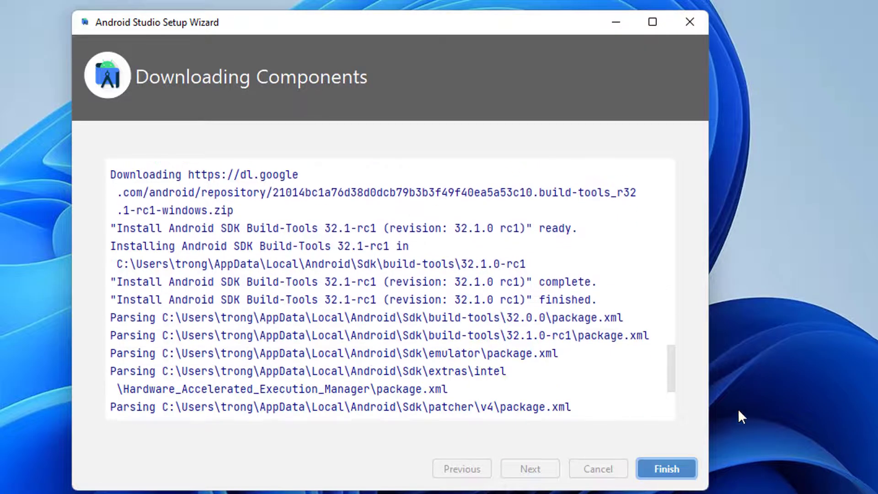
click(678, 462)
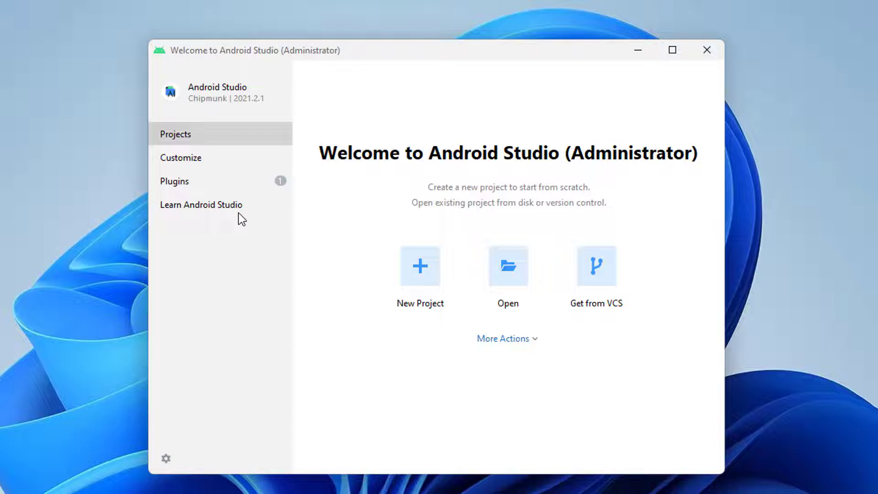
- Start a new Phone and Tablet project from the Empty Activity template
click(421, 273)
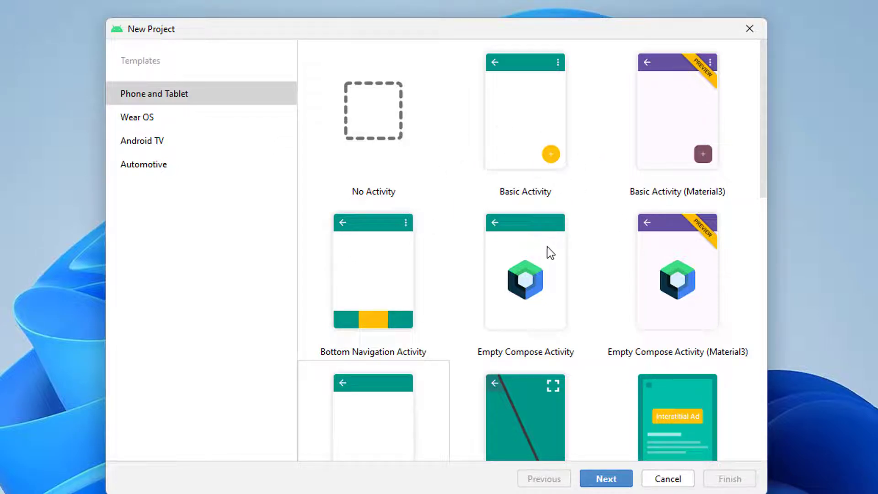
scroll(526, 255, down, 2)
click(400, 344)
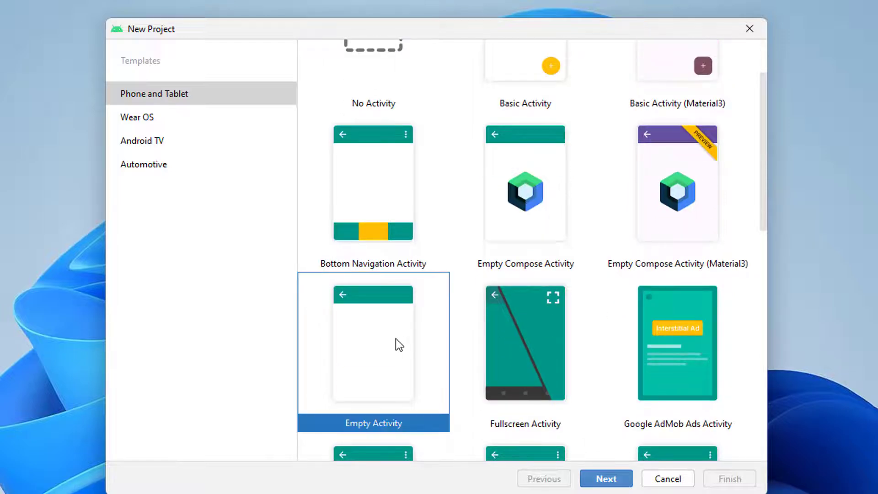
scroll(403, 325, down, 1)
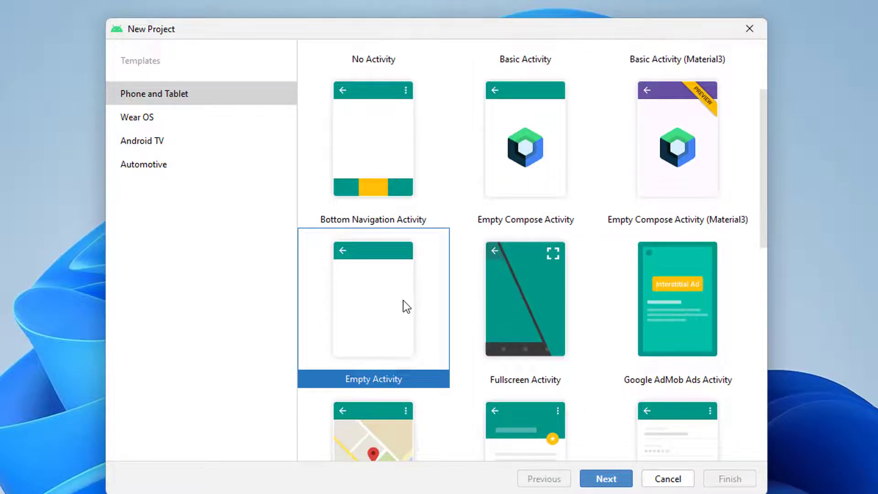
click(614, 479)
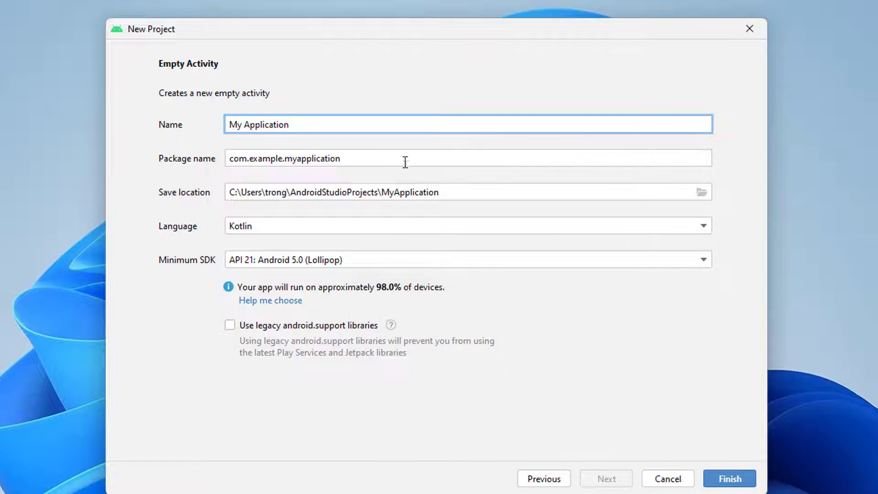
- Name the new project MySimpleApp
click(244, 124)
key(Delete)
key(ctrl+a)
text(MSimpleApp)
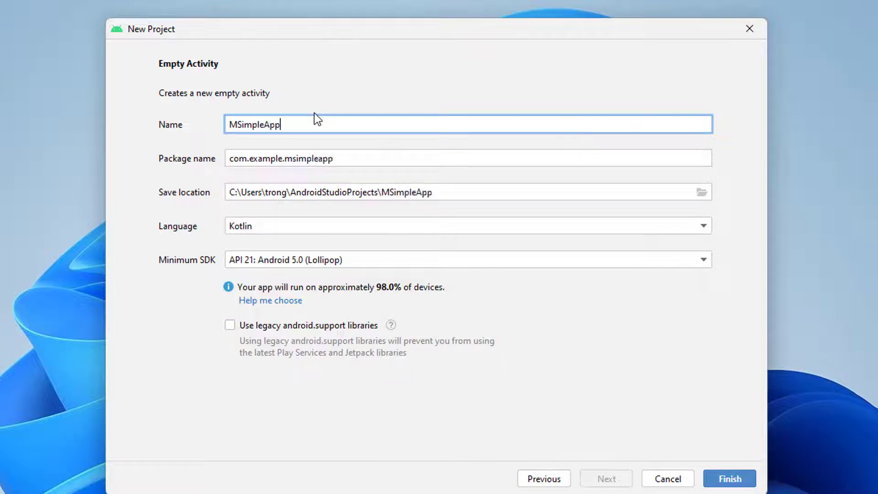
key(Home)
key(Right)
text(y)
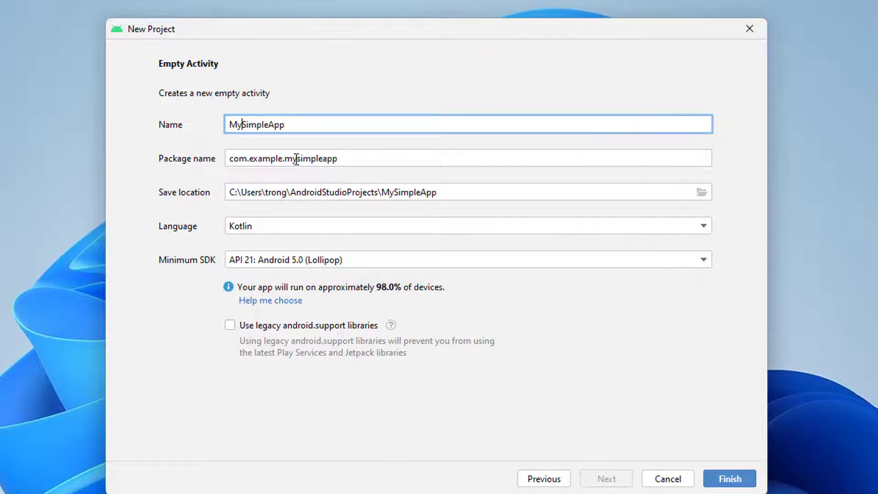
- Set the project language to Java and choose API 21: Android 5.0 (Lollipop) as the minimum SDK
click(317, 231)
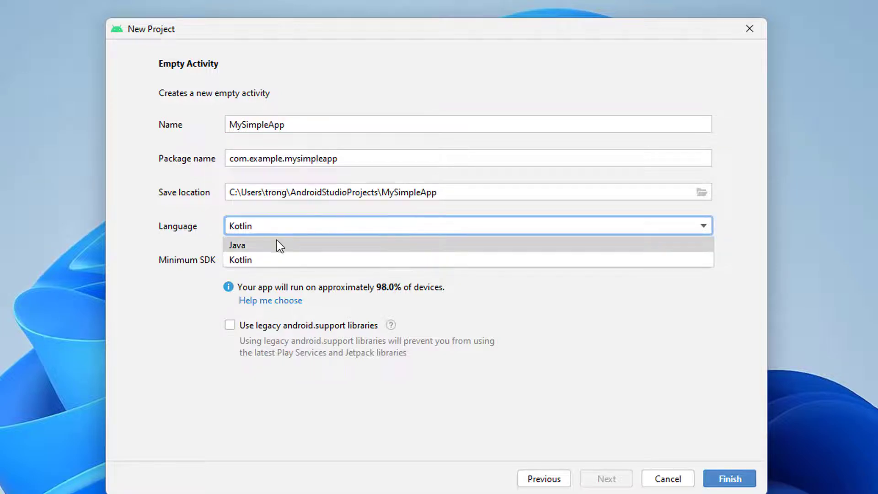
click(242, 250)
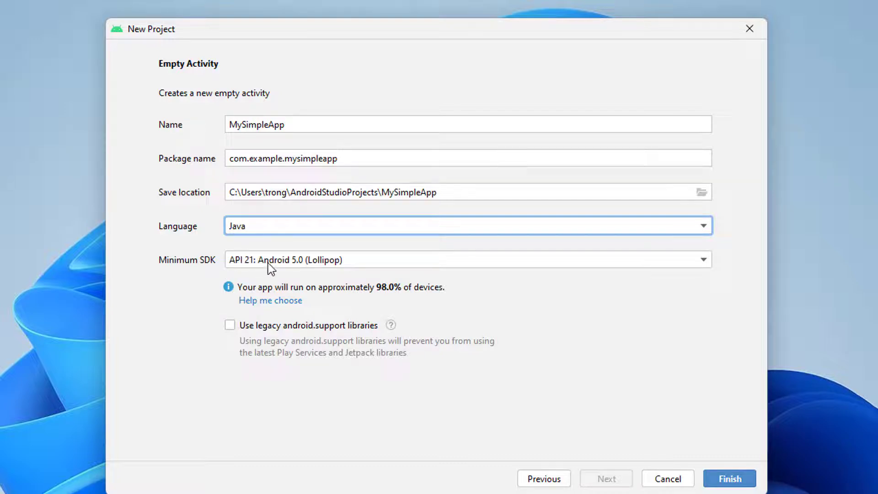
click(309, 265)
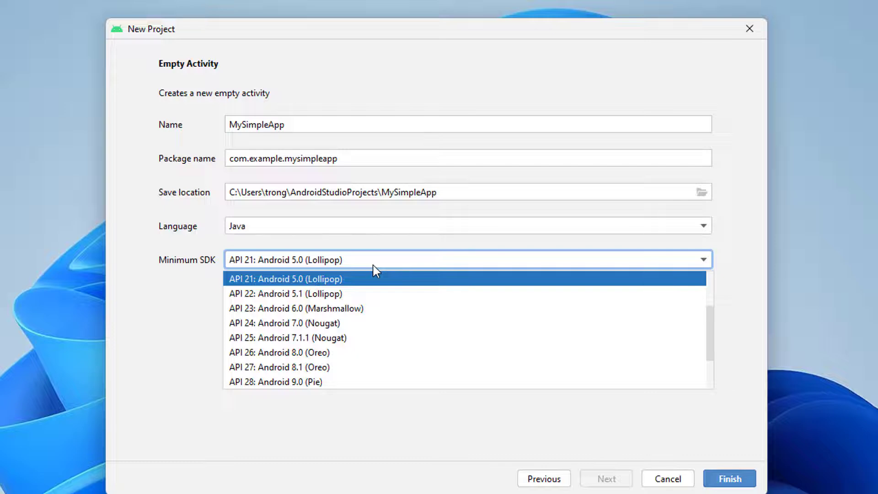
click(336, 279)
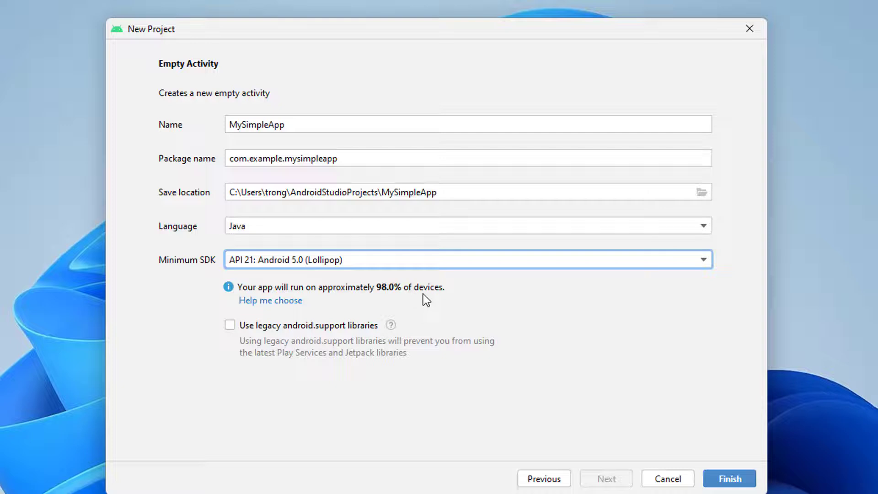
- Try API 31: Android 12.0 (S) as the minimum SDK, and return to API 21: Android 5.0 (Lollipop)
click(368, 260)
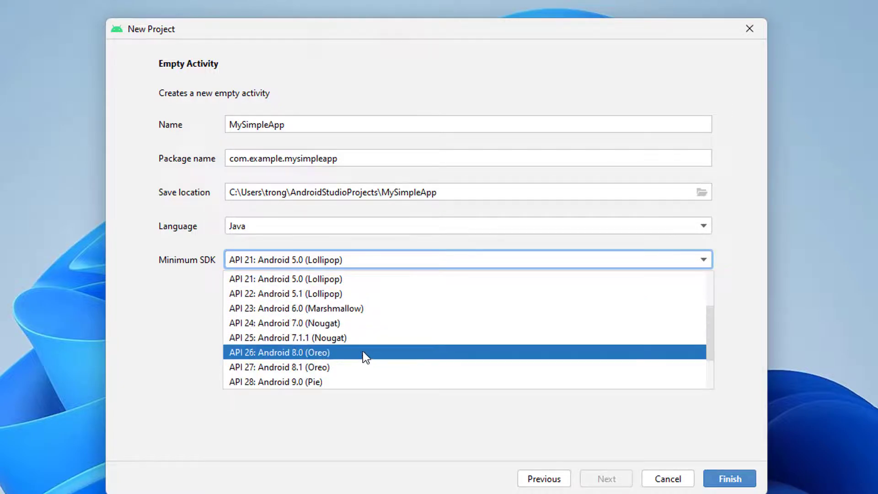
scroll(347, 366, down, 2)
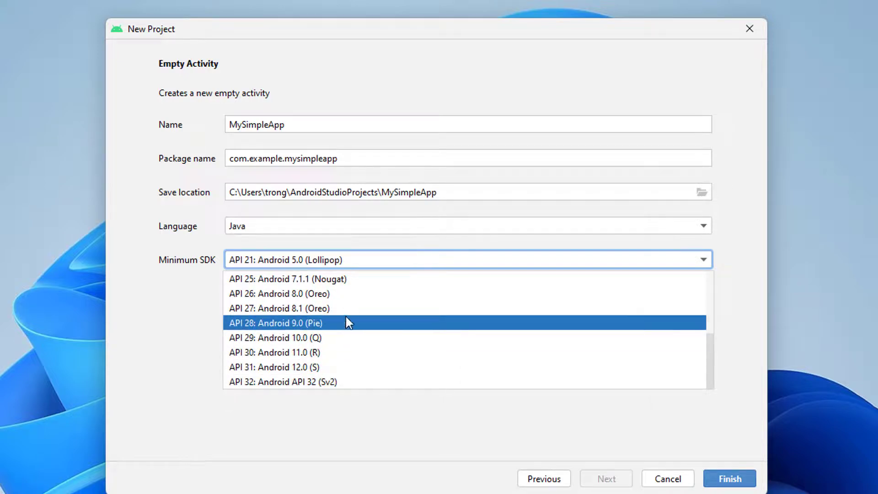
click(322, 369)
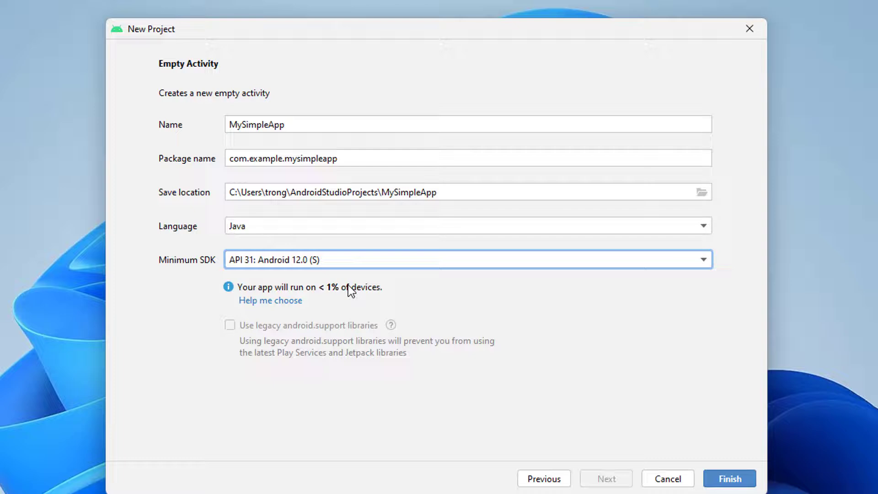
click(316, 264)
scroll(333, 315, up, 2)
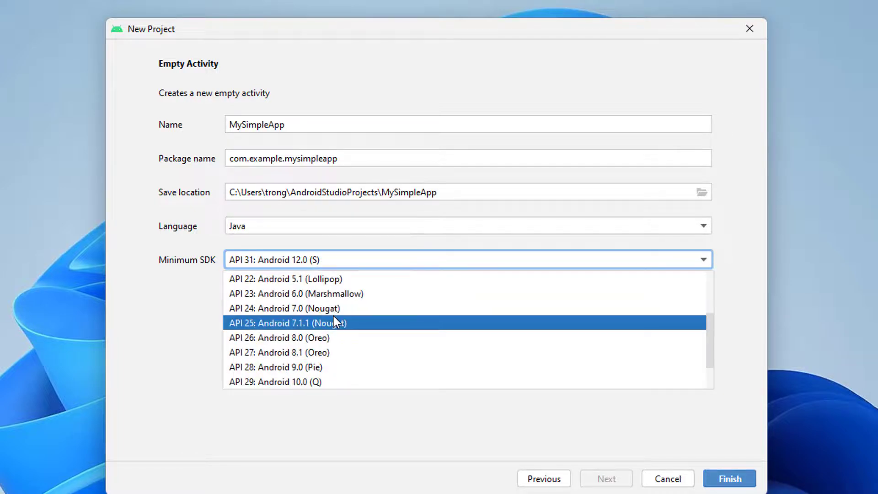
click(343, 312)
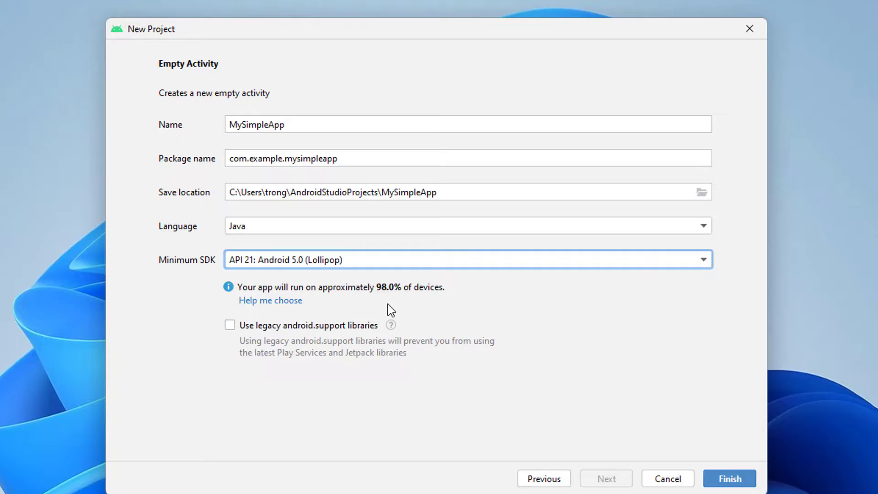
- Create the project and allow adb through the Windows Defender Firewall on public networks
click(728, 476)
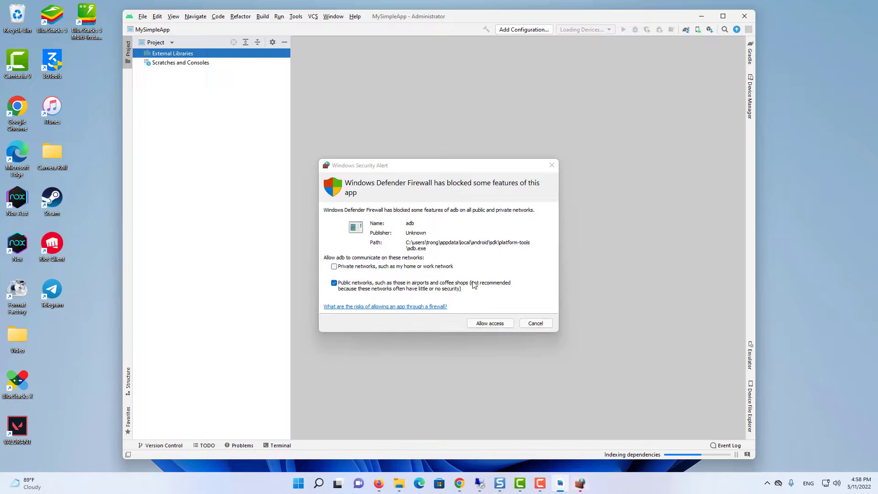
click(496, 324)
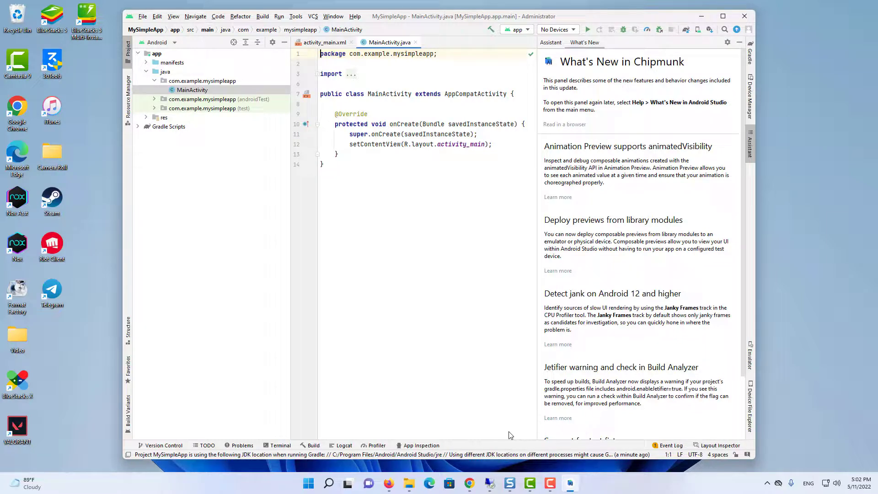
- Hide the What's New assistant and show the activity_main.xml layout in a maximized window
click(738, 43)
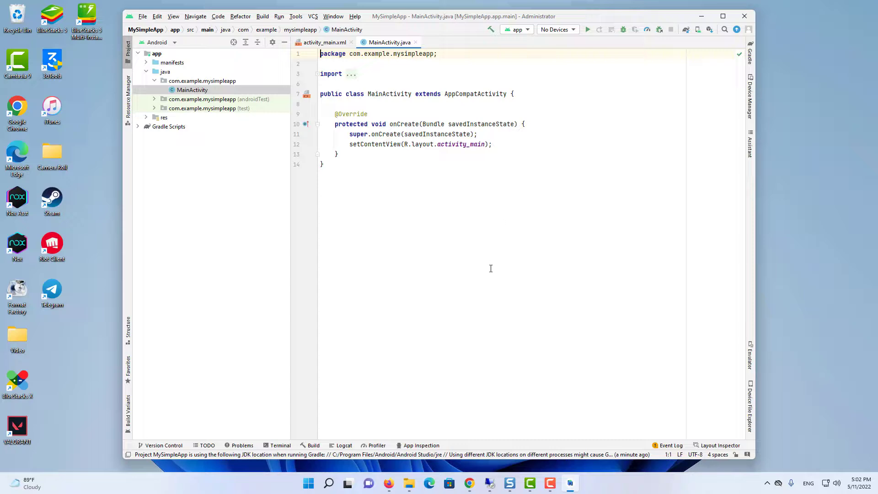
click(723, 16)
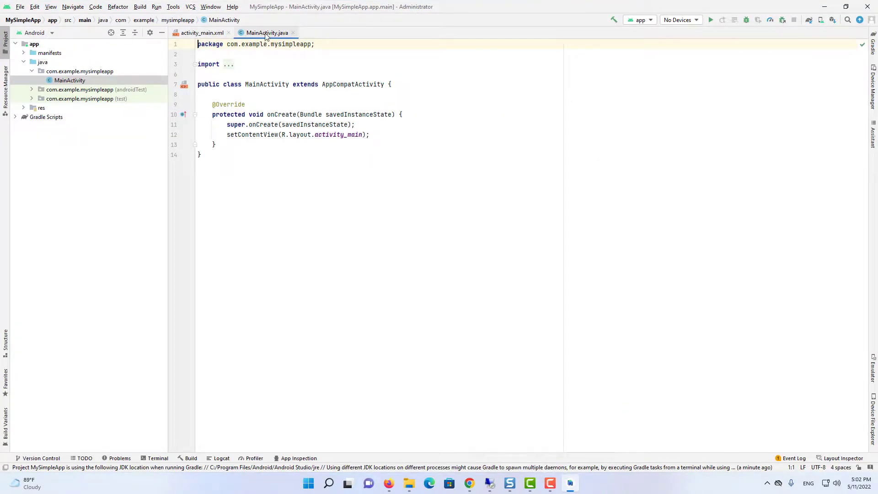
click(202, 34)
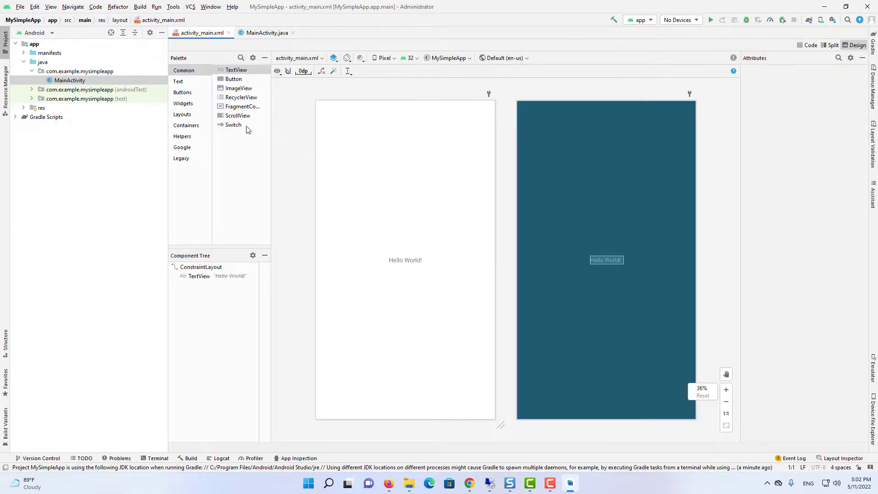